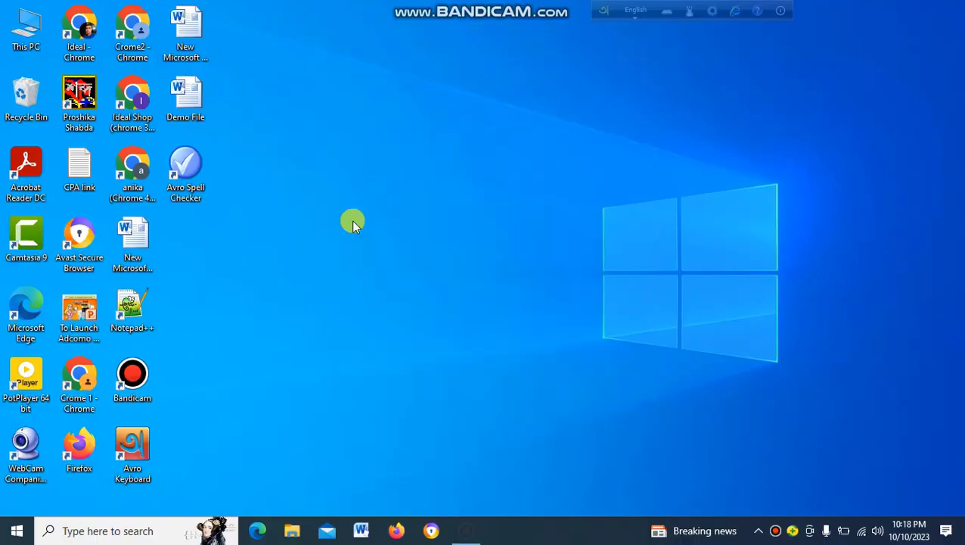
# Open Demo File, insert a trial 6x2 table, then delete it to leave the page blank
pyautogui.doubleClick(195, 101)
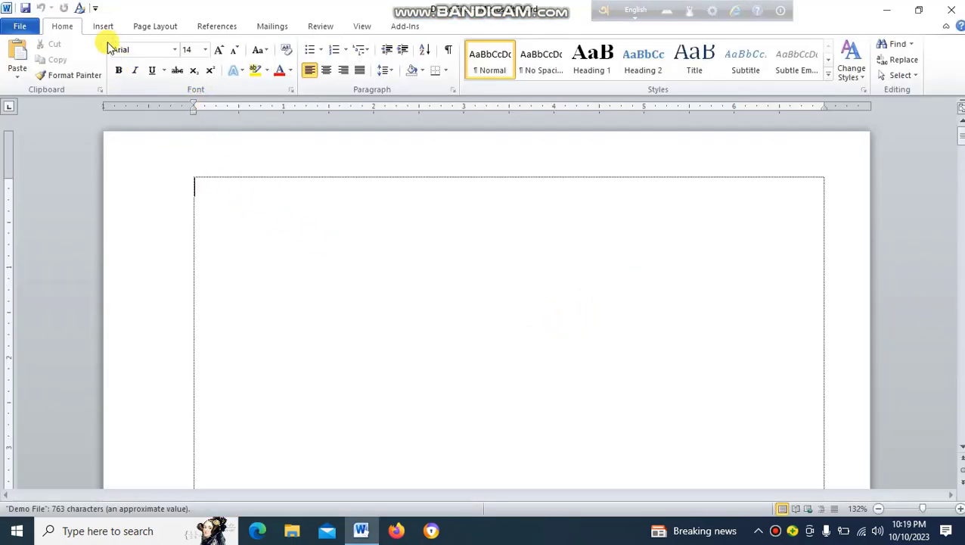
pyautogui.click(101, 26)
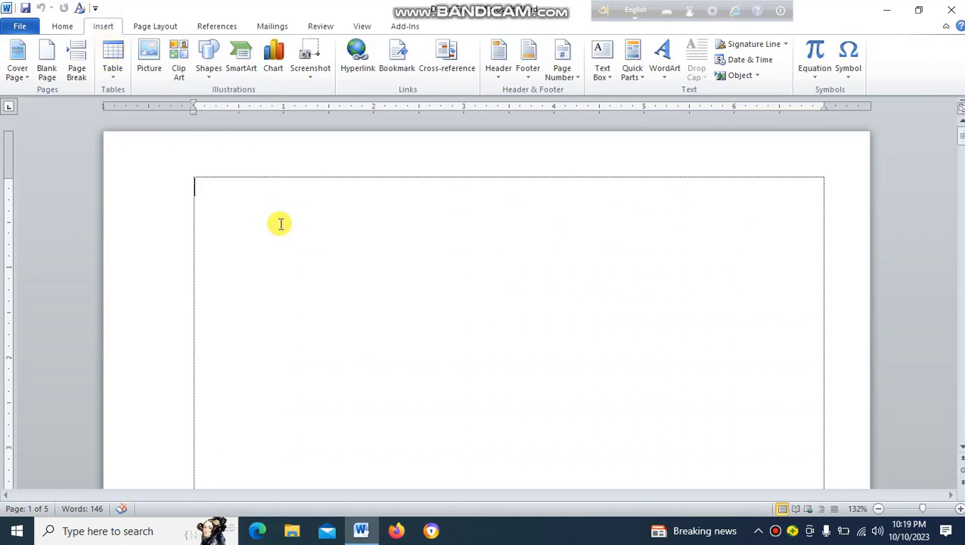
pyautogui.click(117, 73)
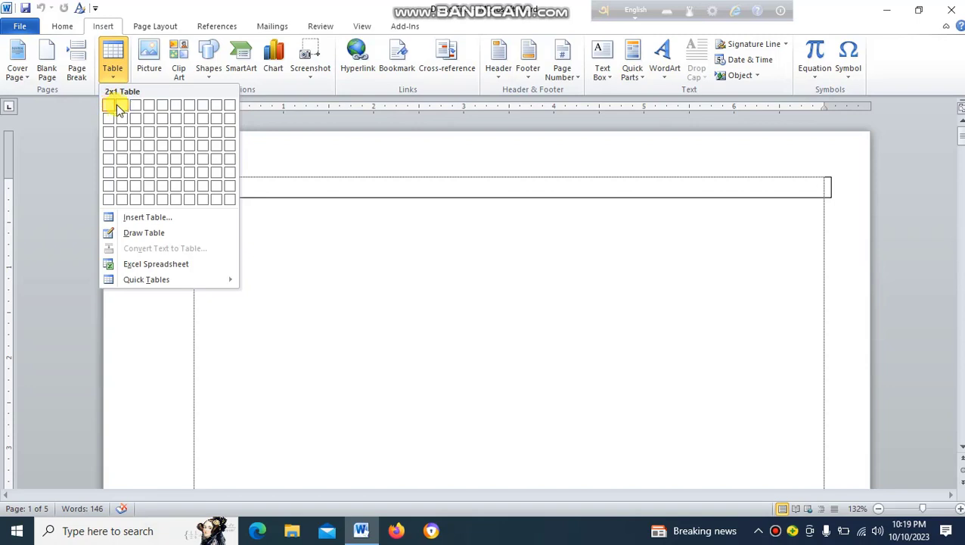
pyautogui.click(175, 118)
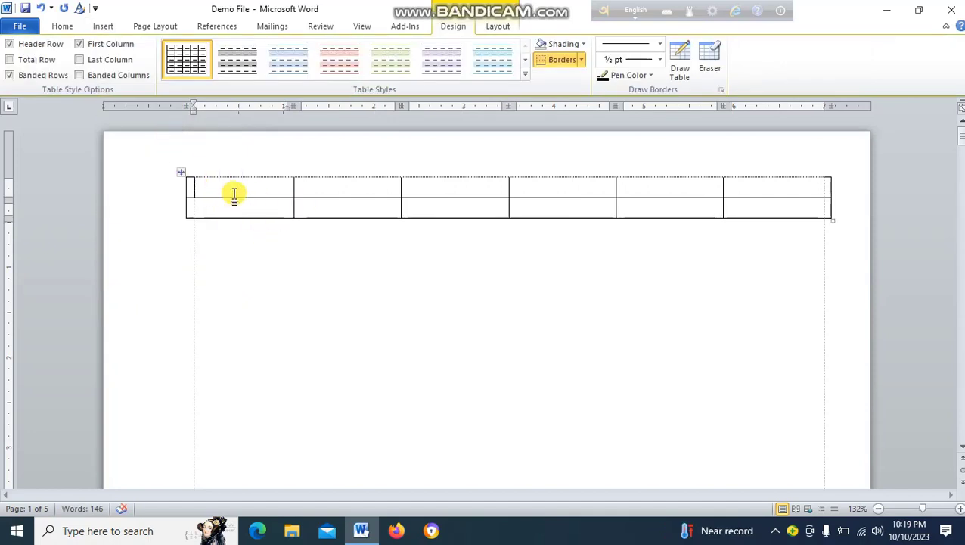
pyautogui.click(185, 173)
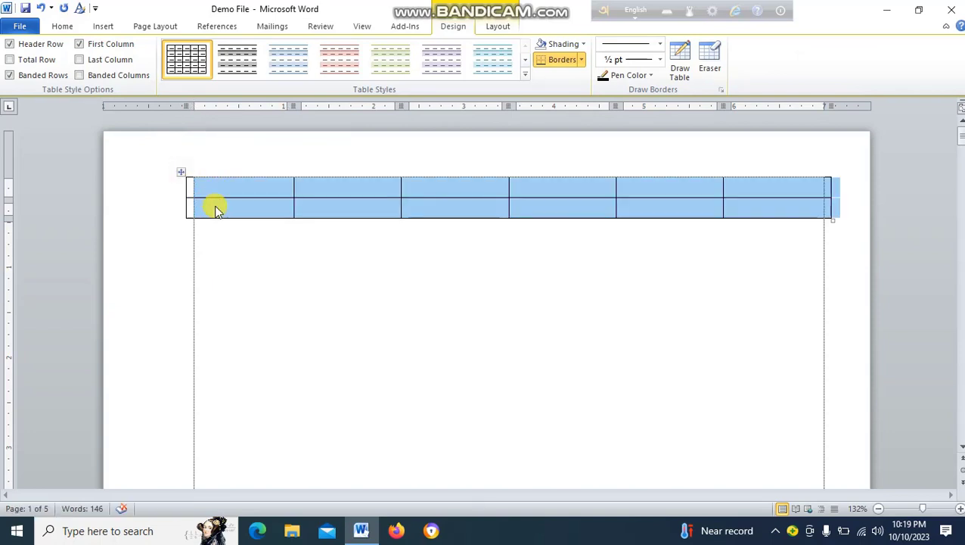
pyautogui.press('BackSpace')
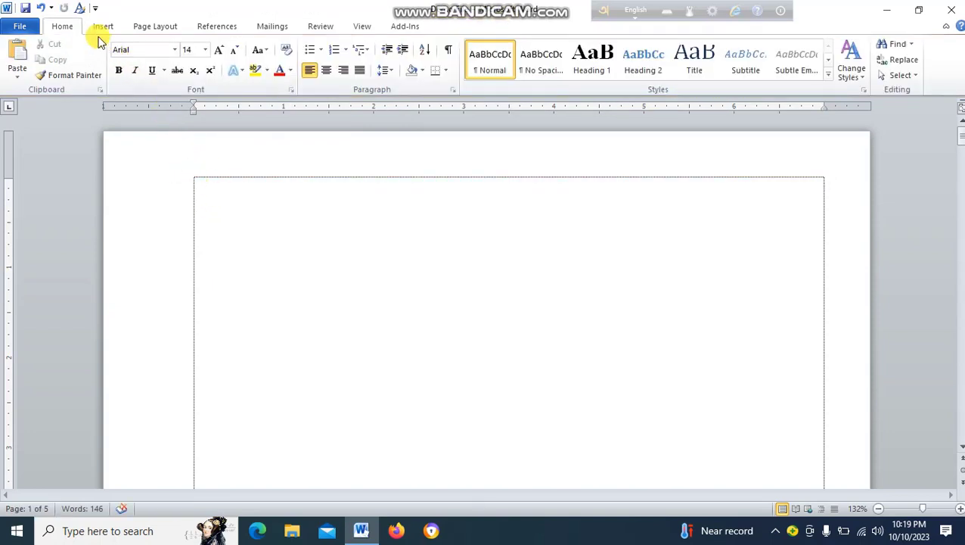
# Insert a 4x2 table at the top of the page
pyautogui.click(109, 29)
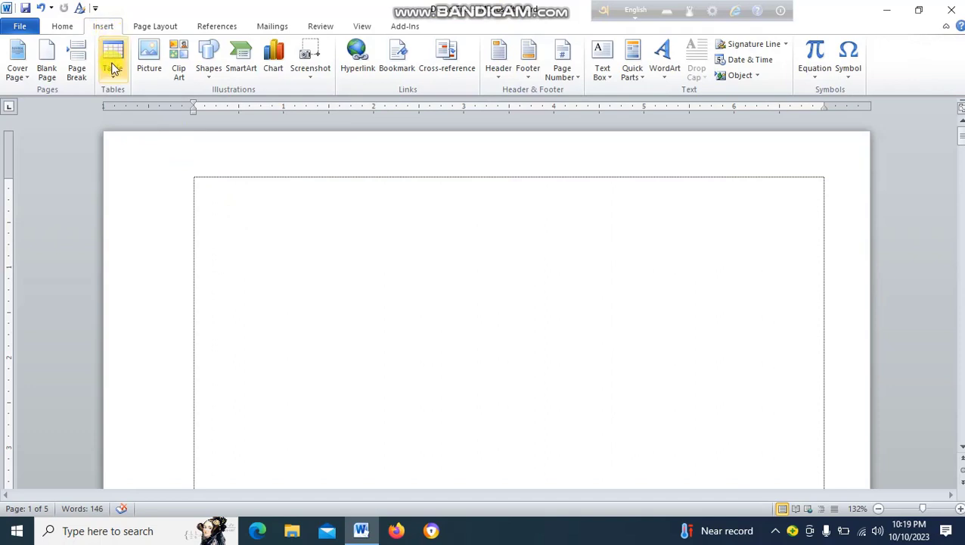
pyautogui.click(116, 57)
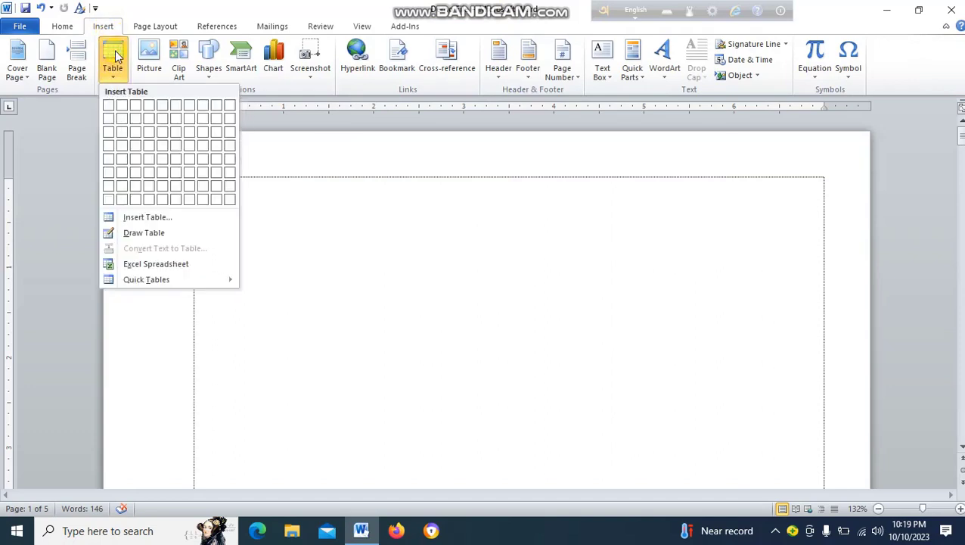
pyautogui.click(151, 122)
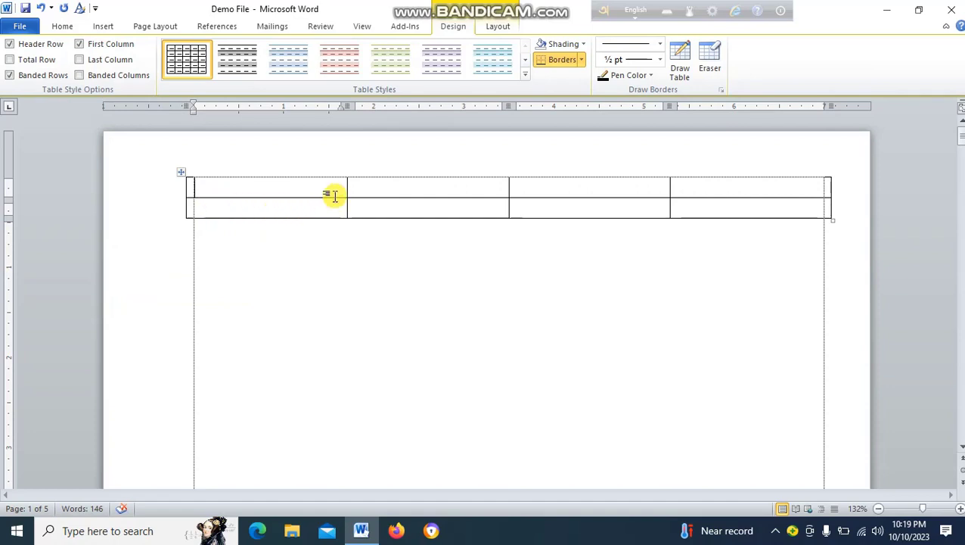
# Narrow the first three columns and pull the table's right edge inward
pyautogui.moveTo(346, 187); pyautogui.dragTo(300, 187)
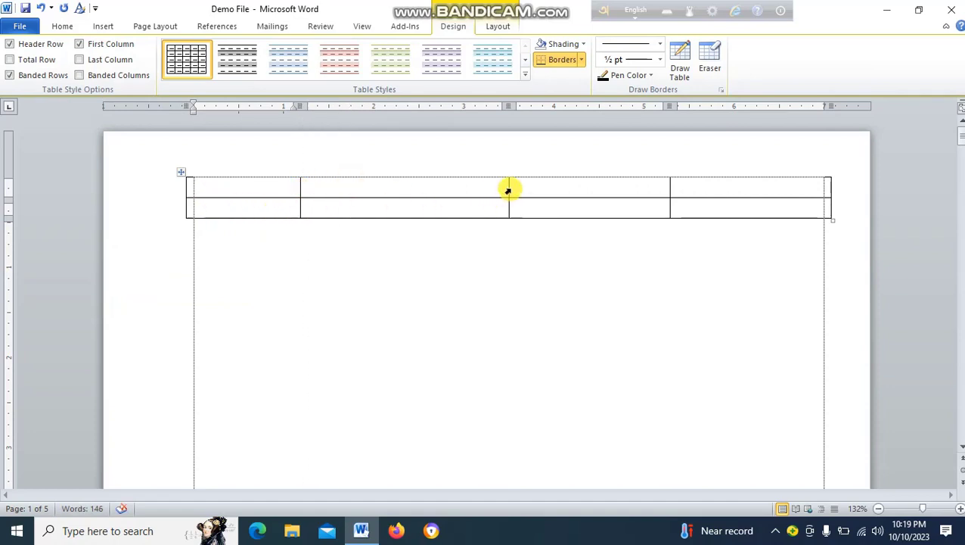
pyautogui.moveTo(506, 188); pyautogui.dragTo(470, 191)
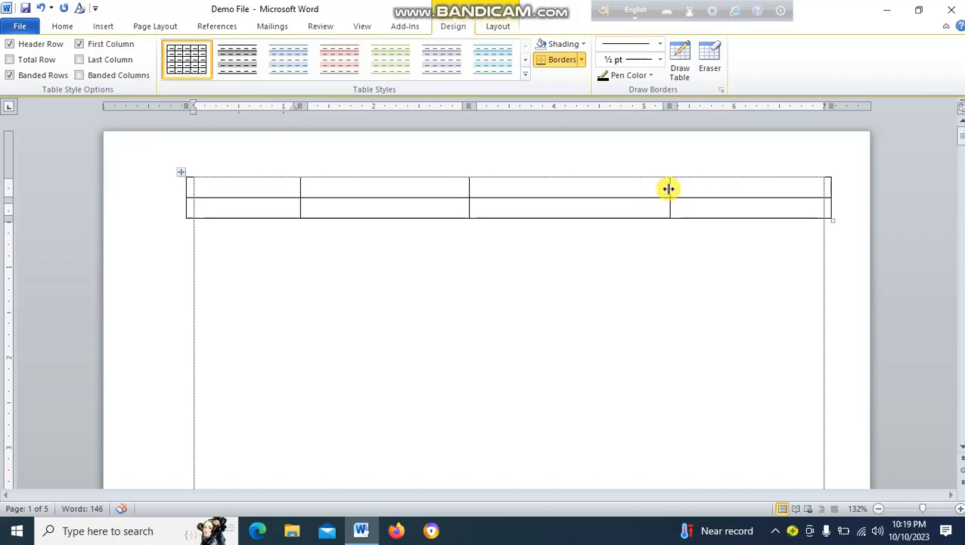
pyautogui.moveTo(670, 190); pyautogui.dragTo(638, 191)
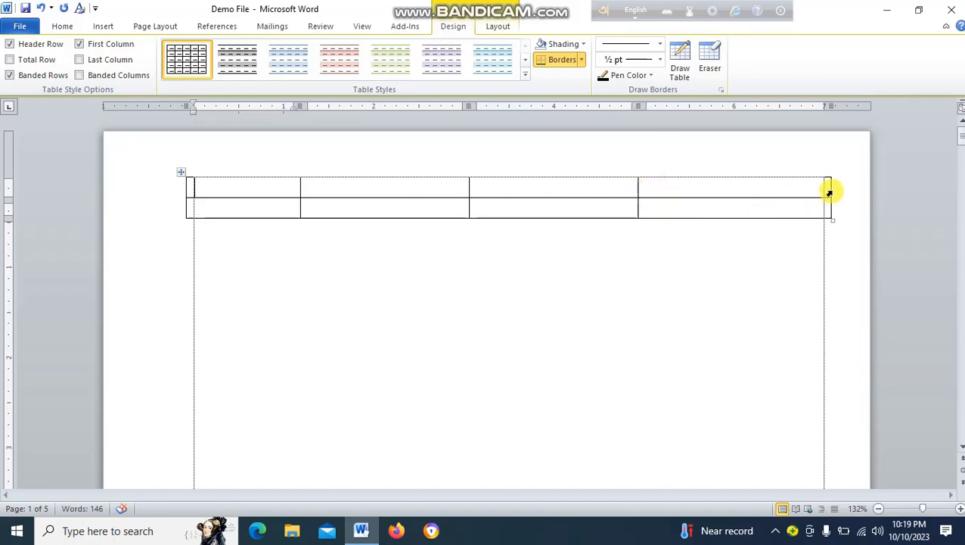
pyautogui.moveTo(830, 191); pyautogui.dragTo(801, 192)
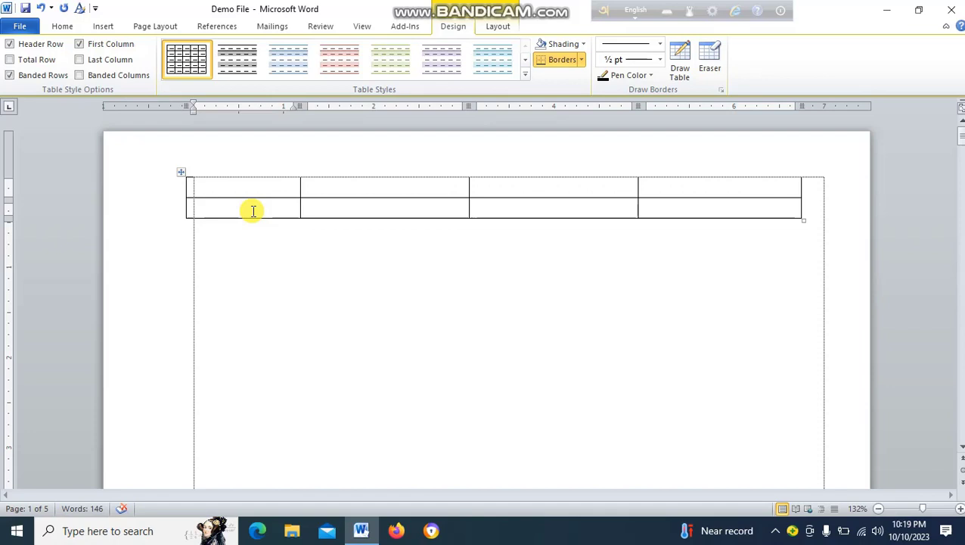
# Fill the header row with Ser, Name, Acct and Rmk
pyautogui.write('Ser')
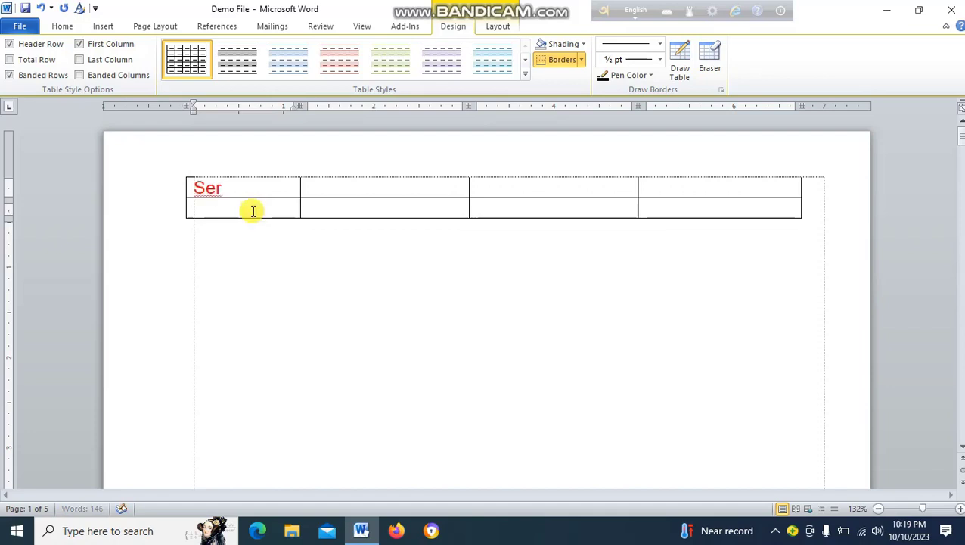
pyautogui.press('Tab')
pyautogui.write('Name')
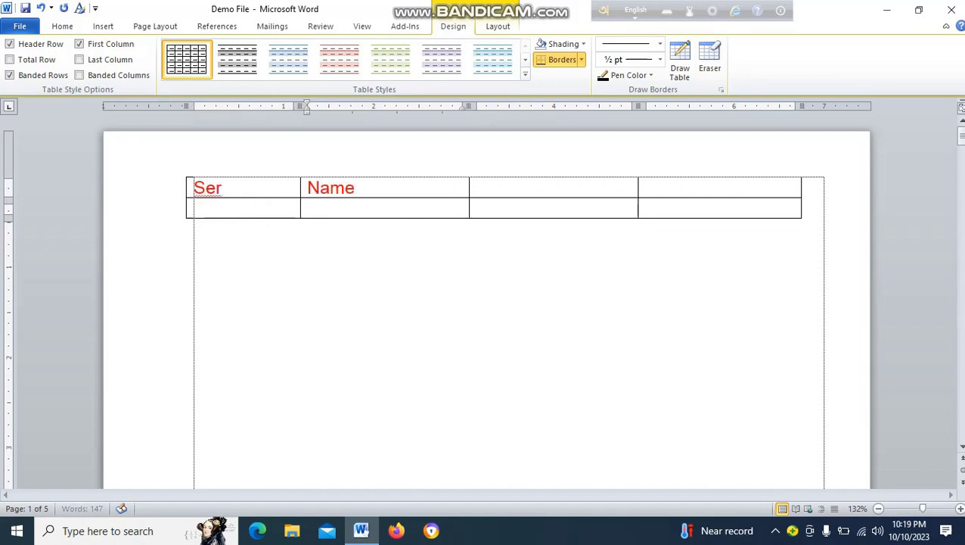
pyautogui.press('Tab')
pyautogui.write('Acc')
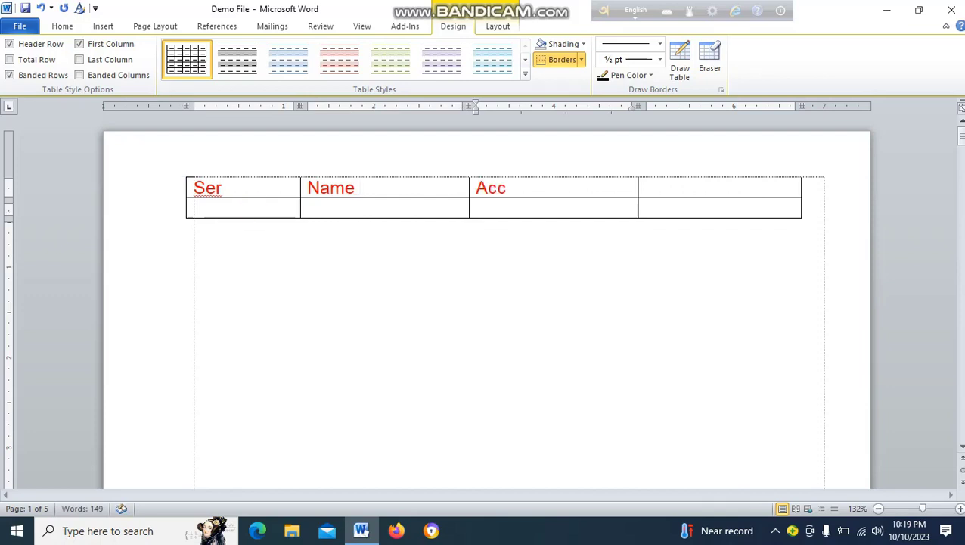
pyautogui.write('t')
pyautogui.press('Tab')
pyautogui.write('R')
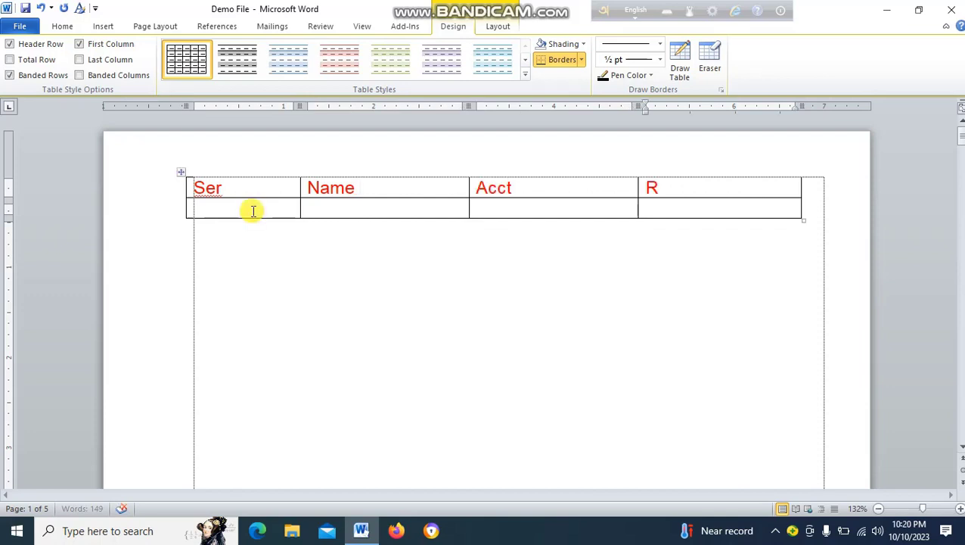
pyautogui.write('mk')
# Tab past the last cell to grow the table to six rows
pyautogui.press('Tab')
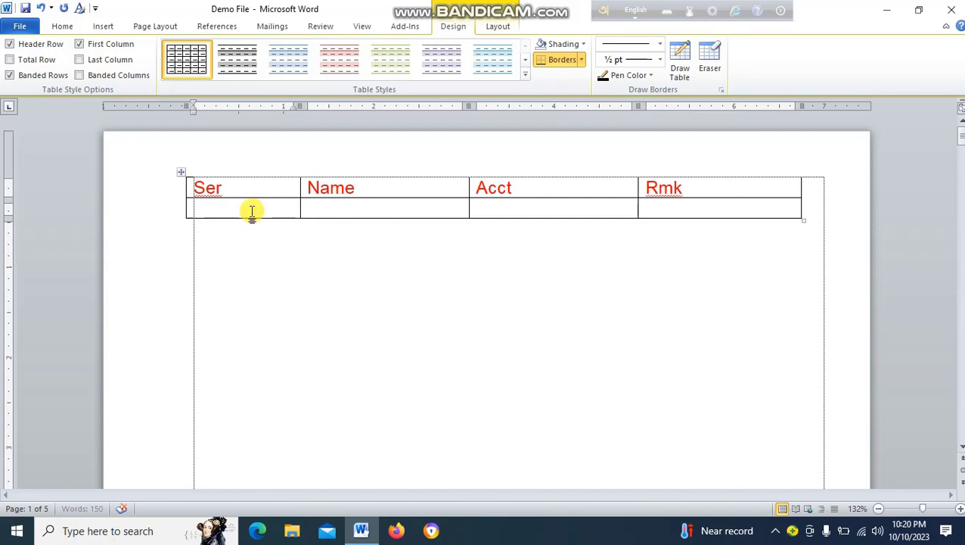
pyautogui.press('Tab')
pyautogui.press('Tab')
pyautogui.press('Tab')
pyautogui.press('Tab')
pyautogui.press('Tab')
pyautogui.press('Tab')
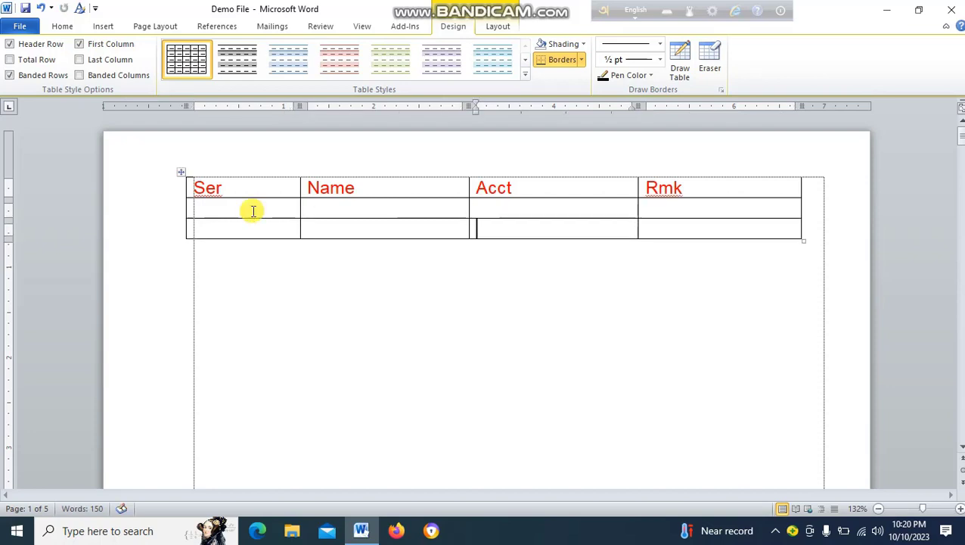
pyautogui.press('Tab')
pyautogui.press('Tab')
pyautogui.press('Tab')
pyautogui.press('Tab')
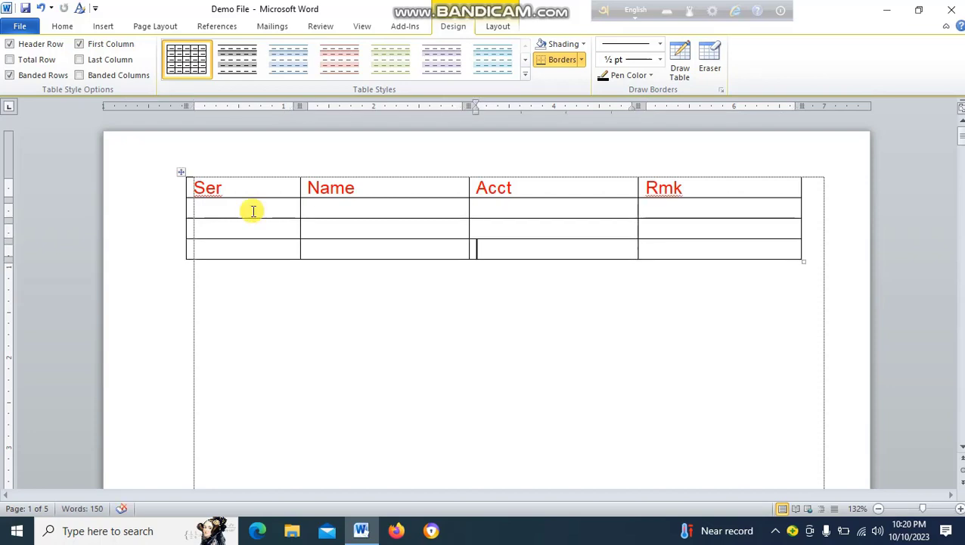
pyautogui.press('Tab')
pyautogui.press('Tab')
pyautogui.press('Tab')
pyautogui.press('Tab')
pyautogui.press('Tab')
pyautogui.press('Tab')
pyautogui.press('Tab')
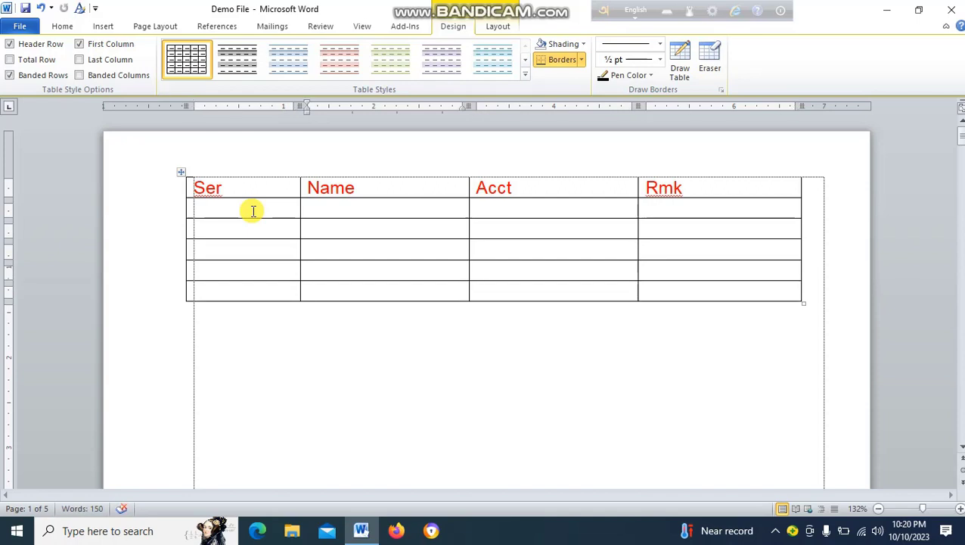
pyautogui.press('Tab')
# Apply 1. 2. 3. numbering to the five Ser body cells, numbering them 1. to 5
pyautogui.click(225, 248)
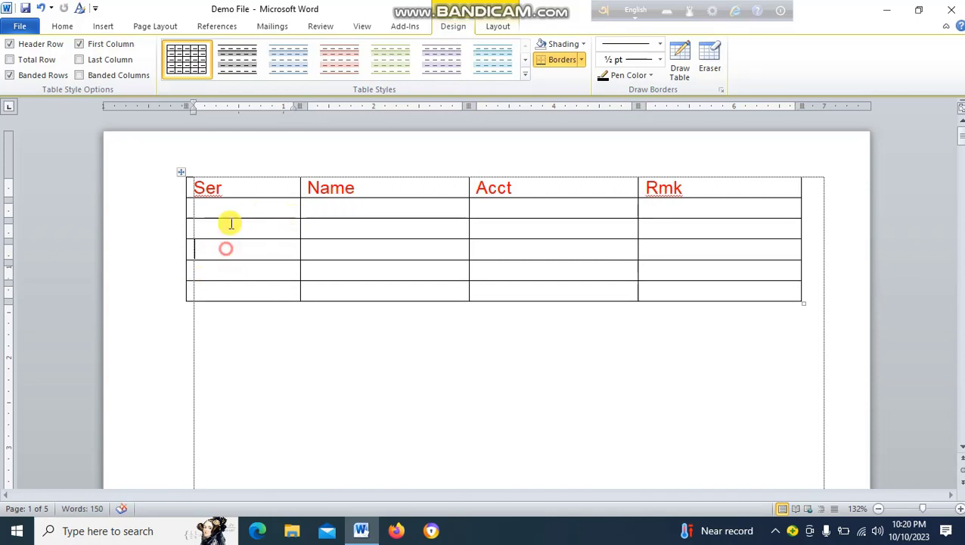
pyautogui.click(231, 206)
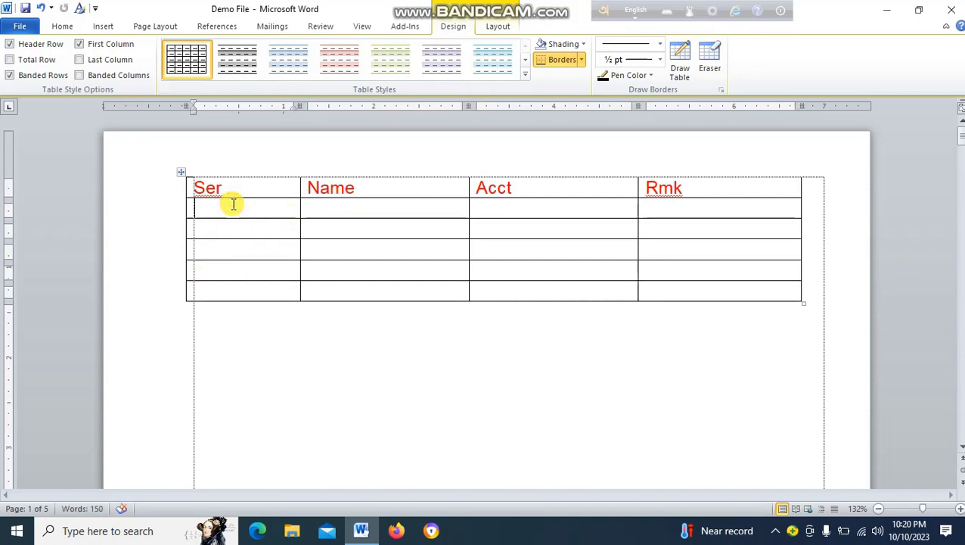
pyautogui.click(103, 27)
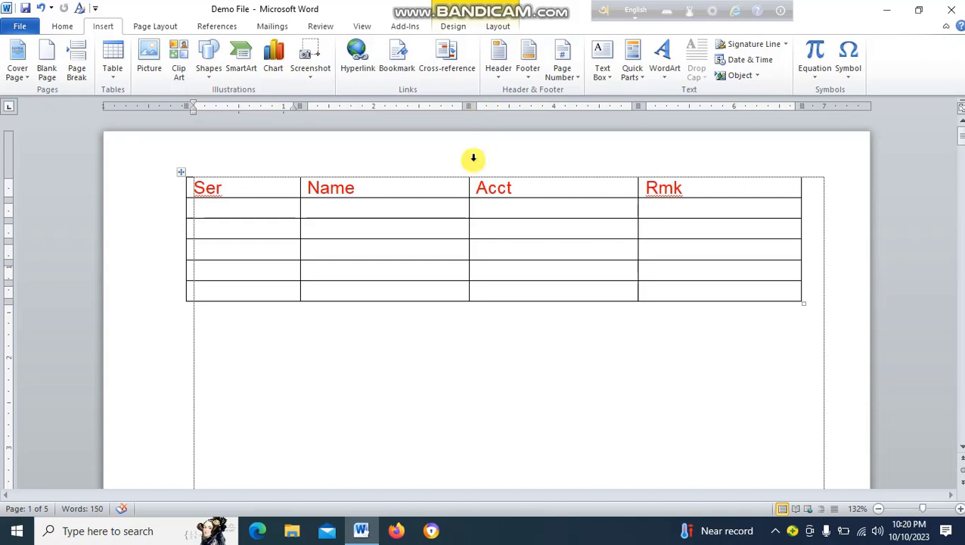
pyautogui.click(62, 27)
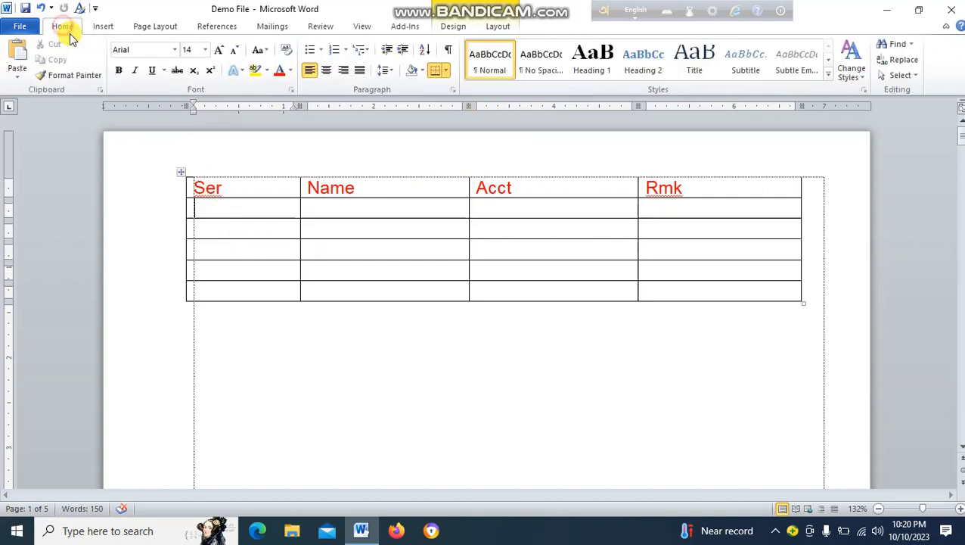
pyautogui.click(345, 50)
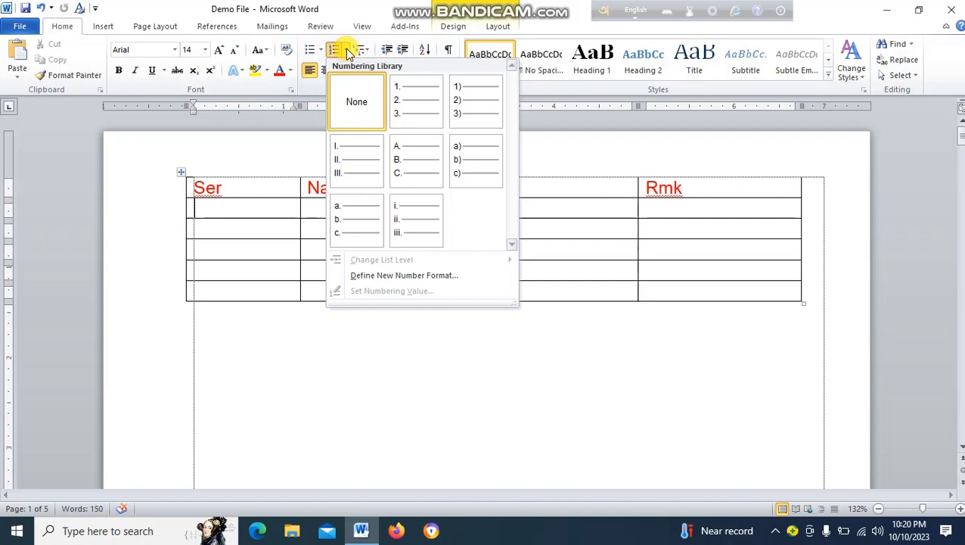
pyautogui.click(403, 106)
pyautogui.moveTo(243, 209); pyautogui.dragTo(237, 289)
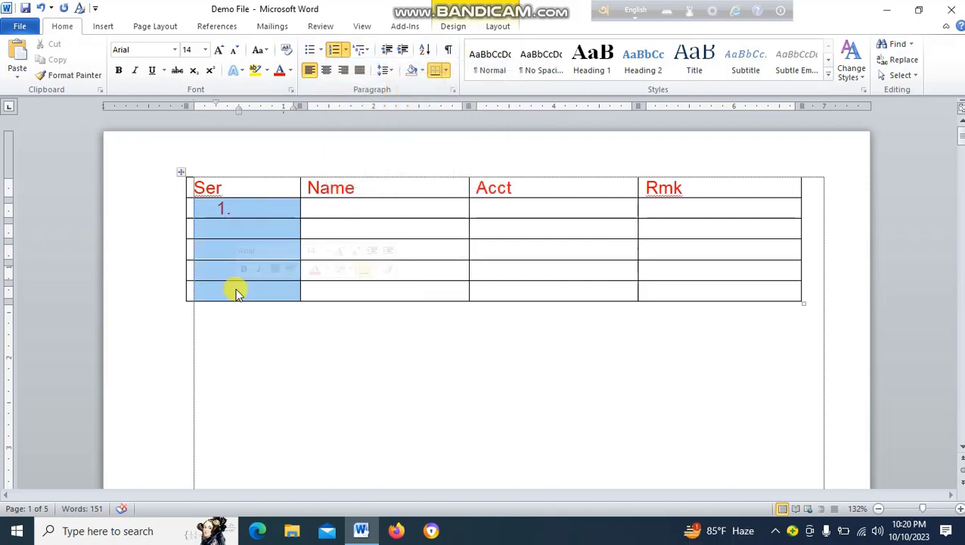
pyautogui.click(333, 51)
pyautogui.click(333, 51)
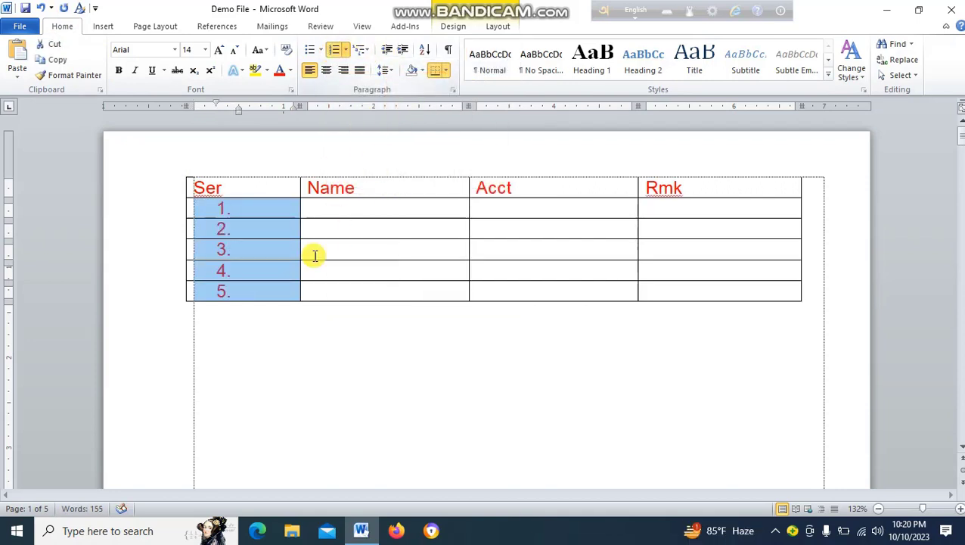
pyautogui.click(269, 351)
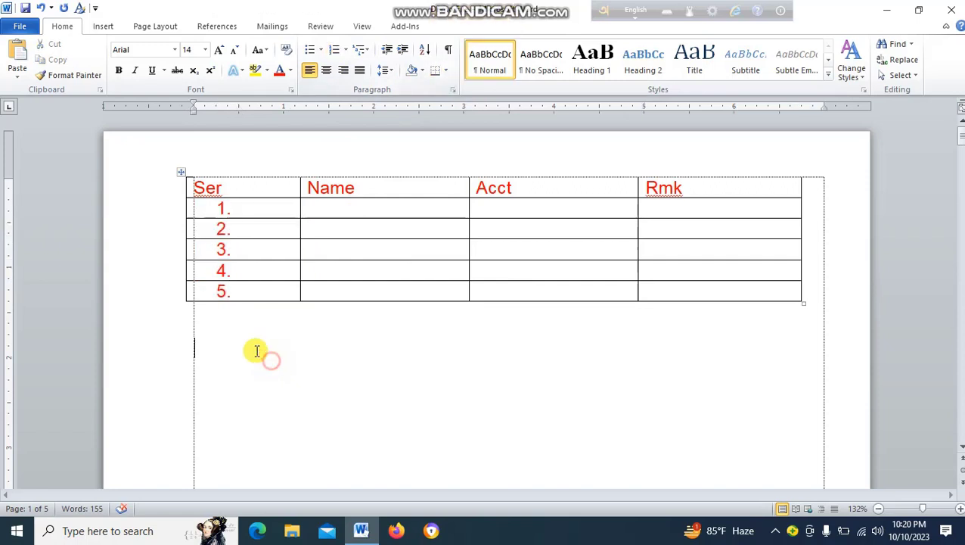
pyautogui.click(174, 253)
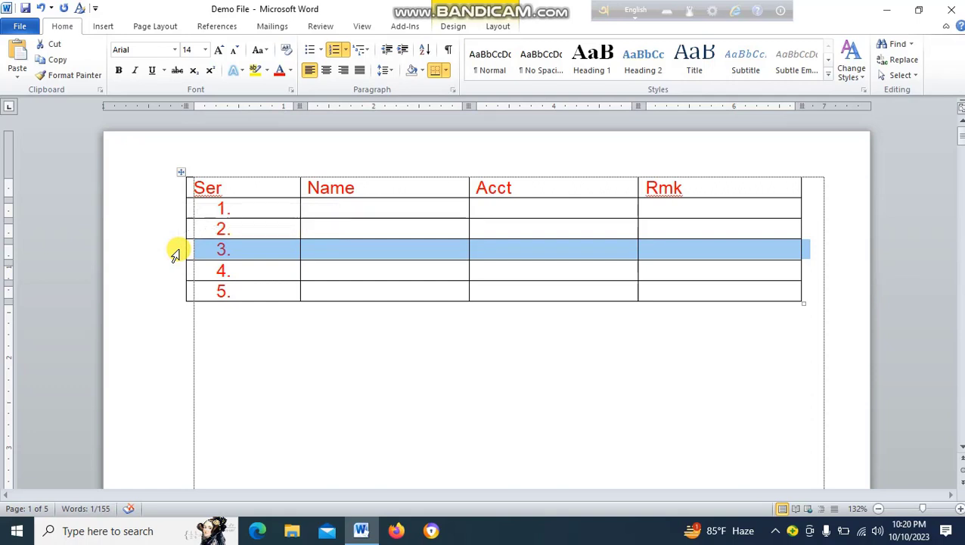
# Cut numbered row 3 out of the table, leaving rows 1. to 4
pyautogui.press('BackSpace')
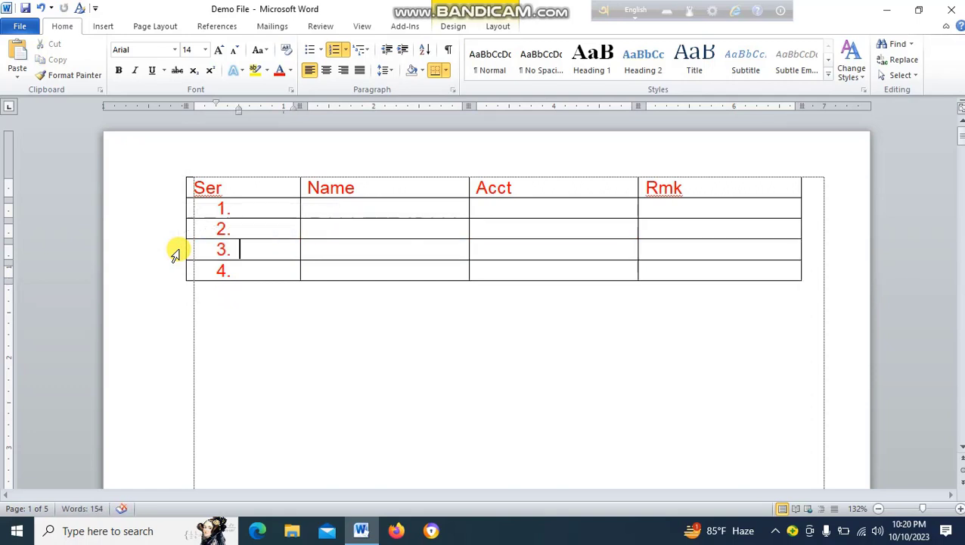
pyautogui.hotkey('ctrl', 'z')
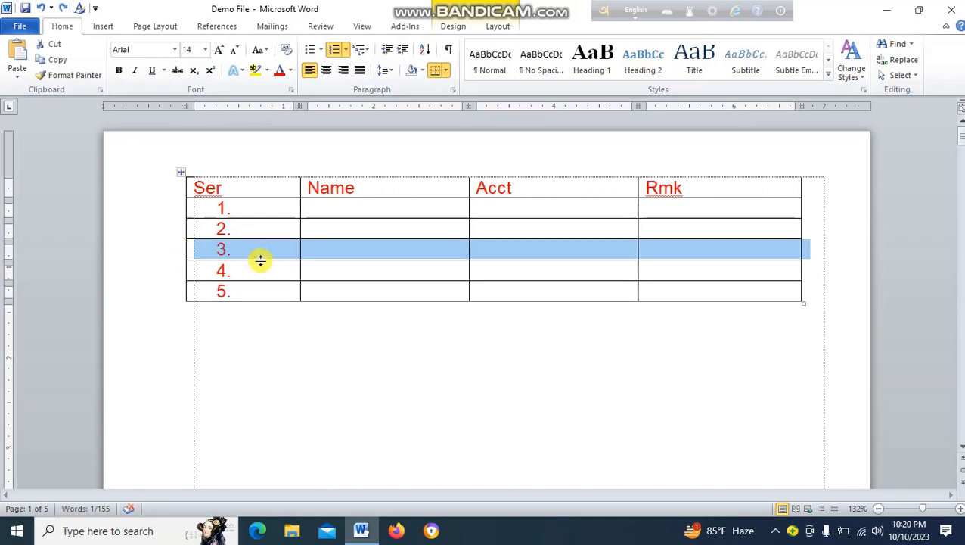
pyautogui.click(54, 47)
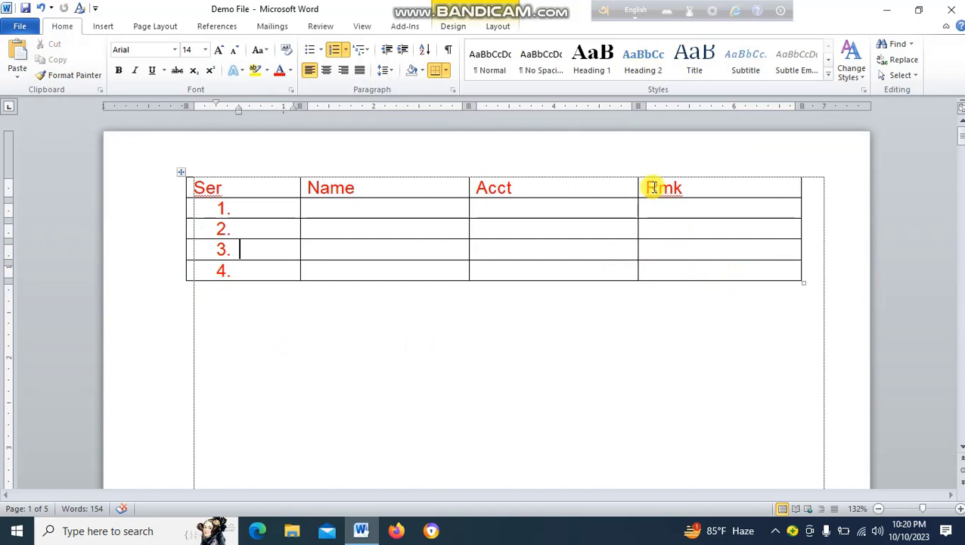
# Try deleting and cutting the Rmk column, undoing each time so it stays
pyautogui.moveTo(654, 188); pyautogui.dragTo(659, 268)
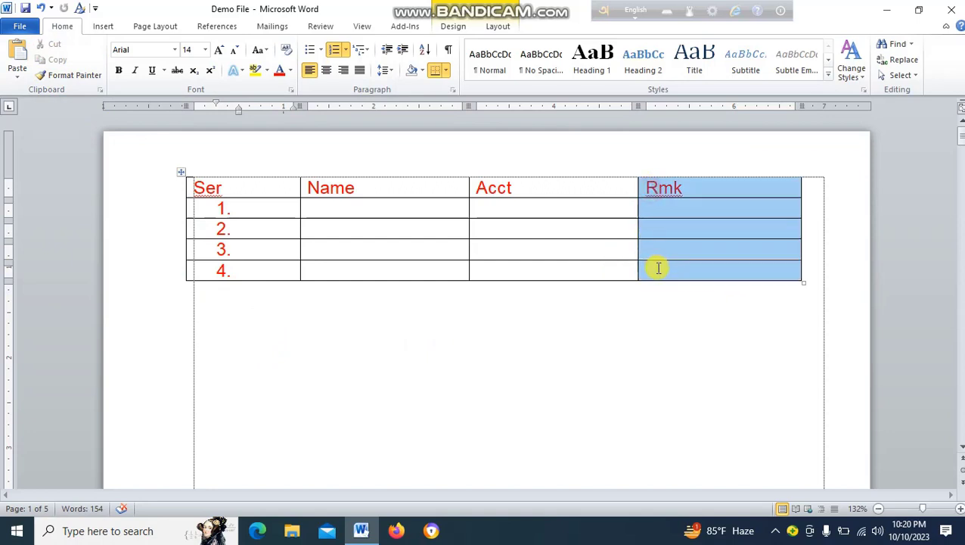
pyautogui.click(655, 209)
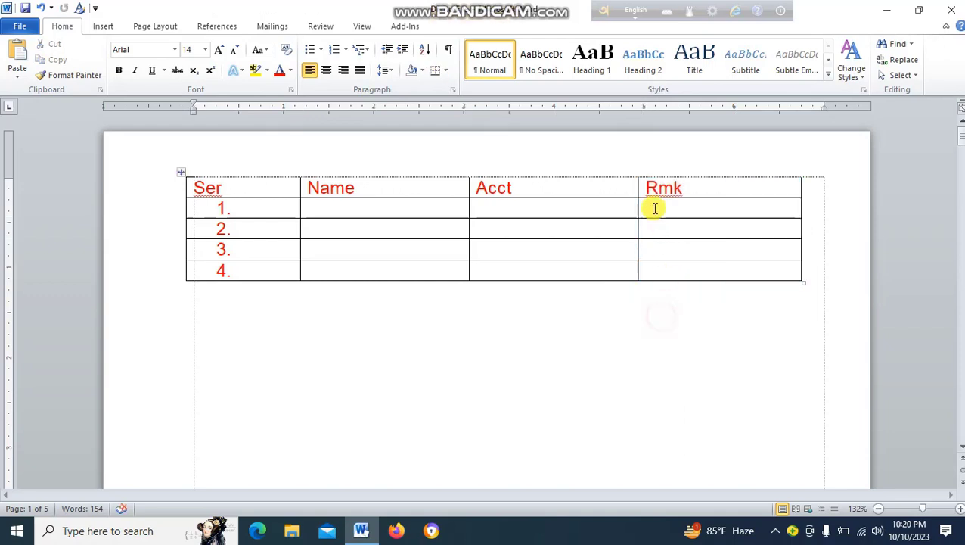
pyautogui.moveTo(643, 188); pyautogui.dragTo(667, 261)
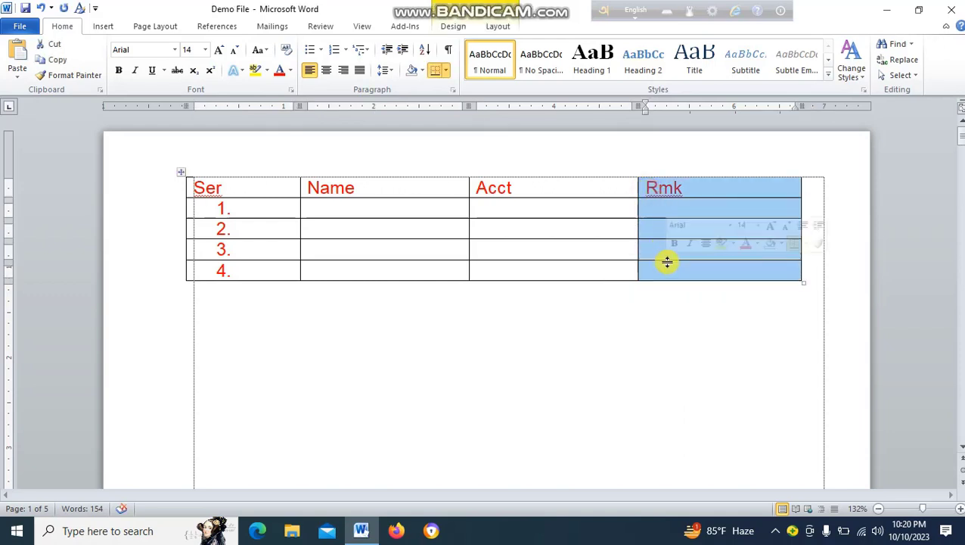
pyautogui.press('BackSpace')
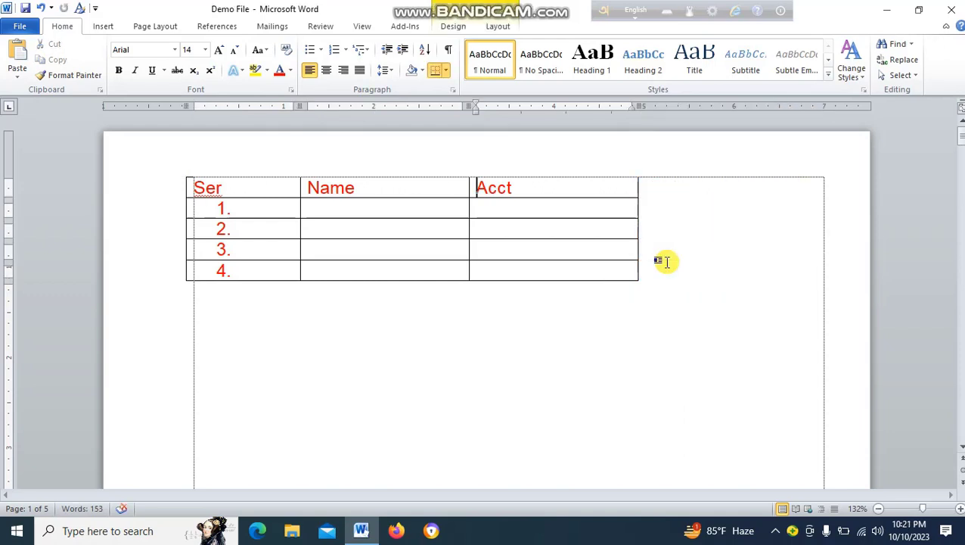
pyautogui.hotkey('ctrl', 'z')
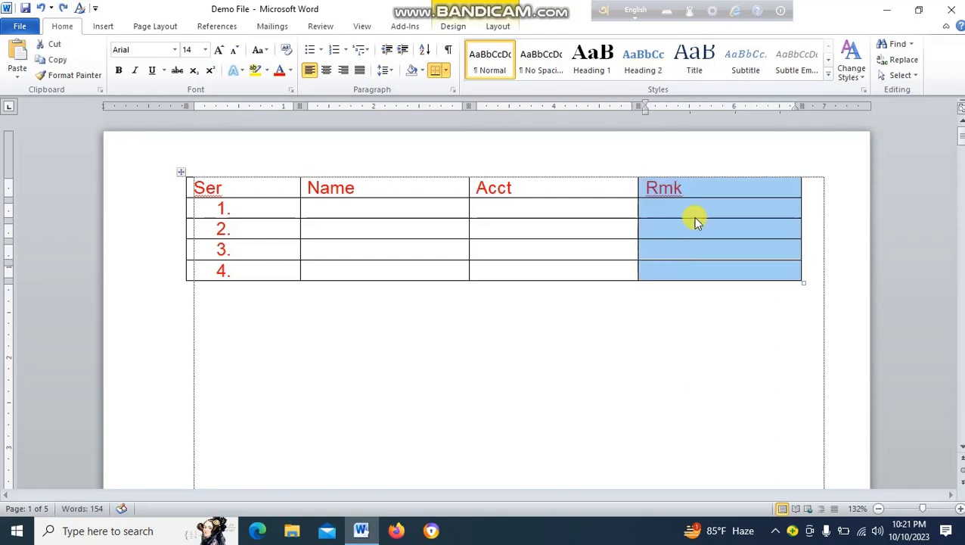
pyautogui.click(55, 46)
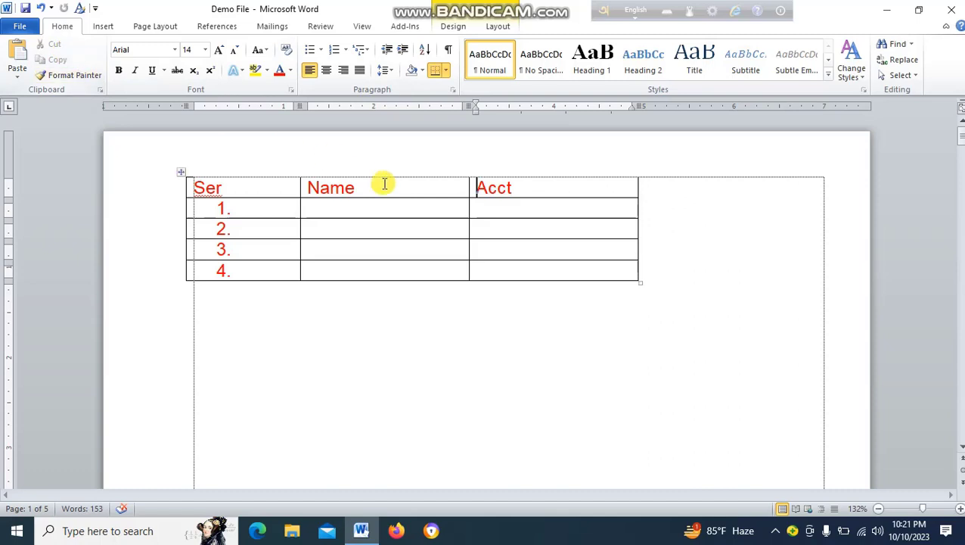
pyautogui.hotkey('ctrl', 'z')
# Add rows from row 4 until the Ser column numbers down to 13, then select row 13
pyautogui.click(749, 369)
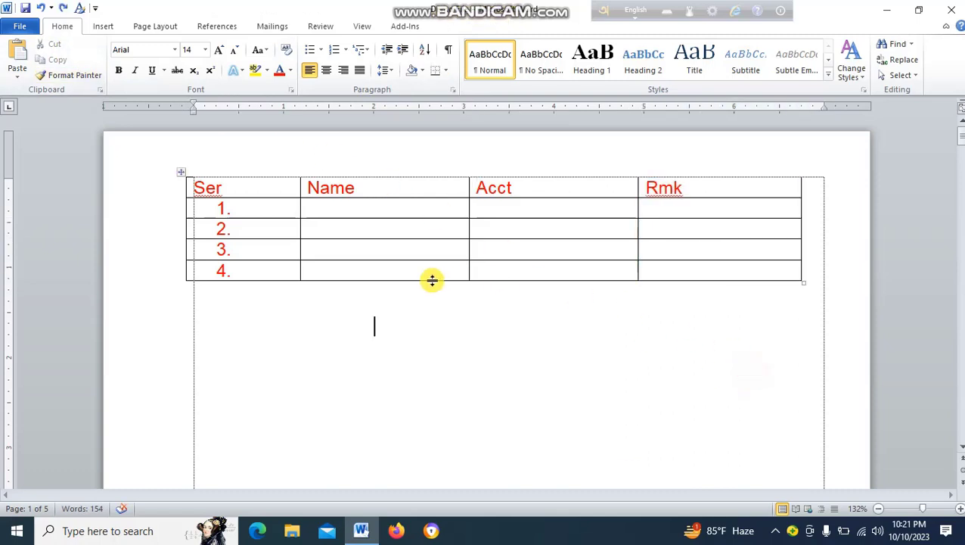
pyautogui.click(398, 272)
pyautogui.press('Tab')
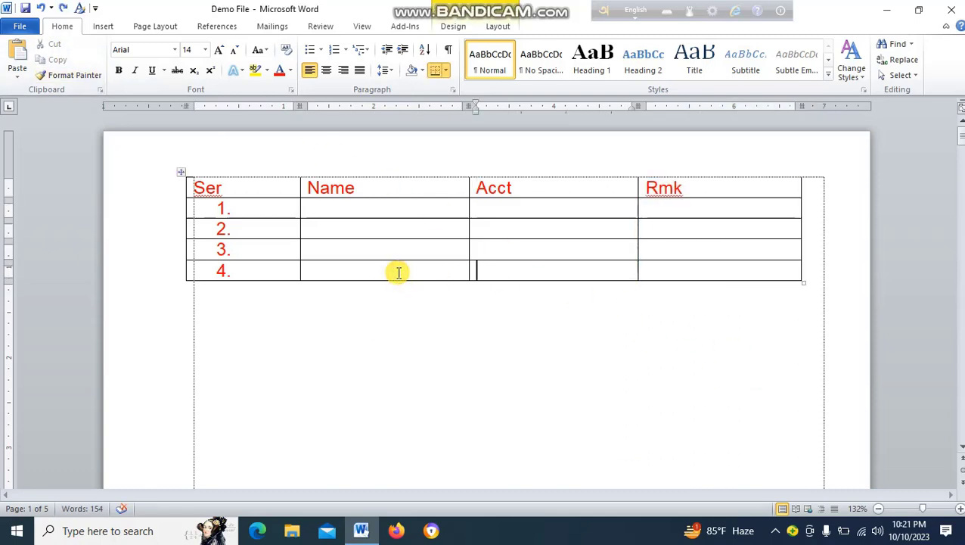
pyautogui.press('Tab')
pyautogui.press('Tab')
pyautogui.press('Tab')
pyautogui.press('Tab')
pyautogui.press('Tab')
pyautogui.press('Tab')
pyautogui.press('Tab')
pyautogui.press('Tab')
pyautogui.press('Tab')
pyautogui.press('Tab')
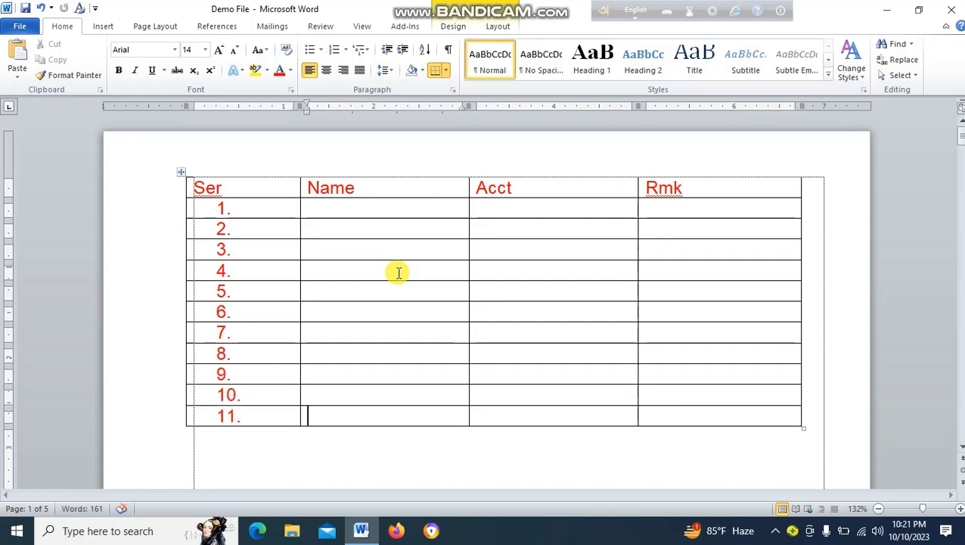
pyautogui.press('Tab')
pyautogui.press('Tab')
pyautogui.press('Tab')
pyautogui.press('Tab')
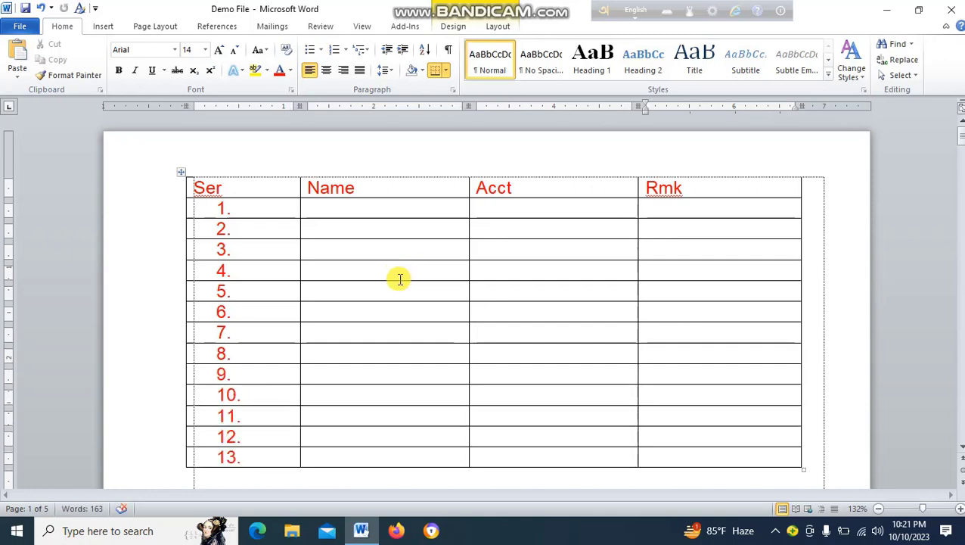
pyautogui.scroll(-3, 214, 453)
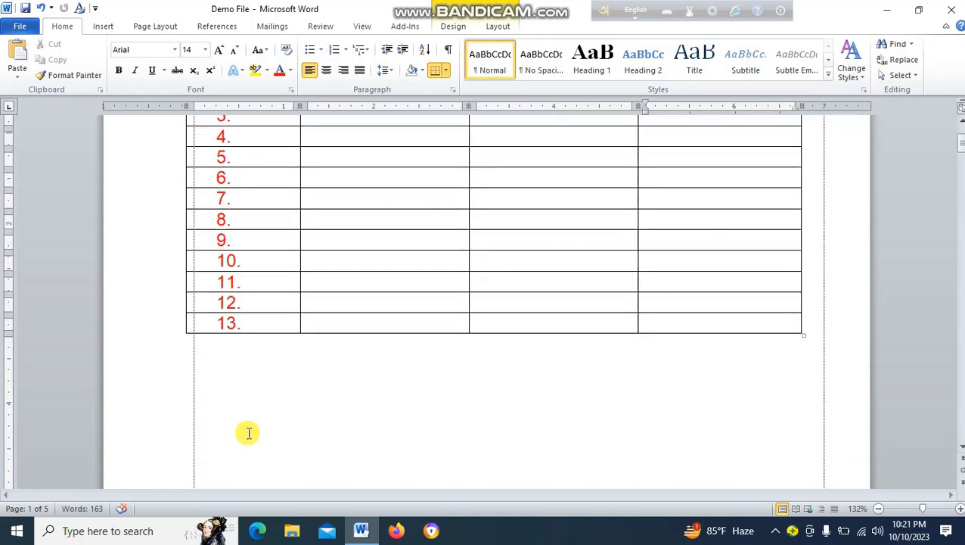
pyautogui.click(171, 330)
pyautogui.press('Left')
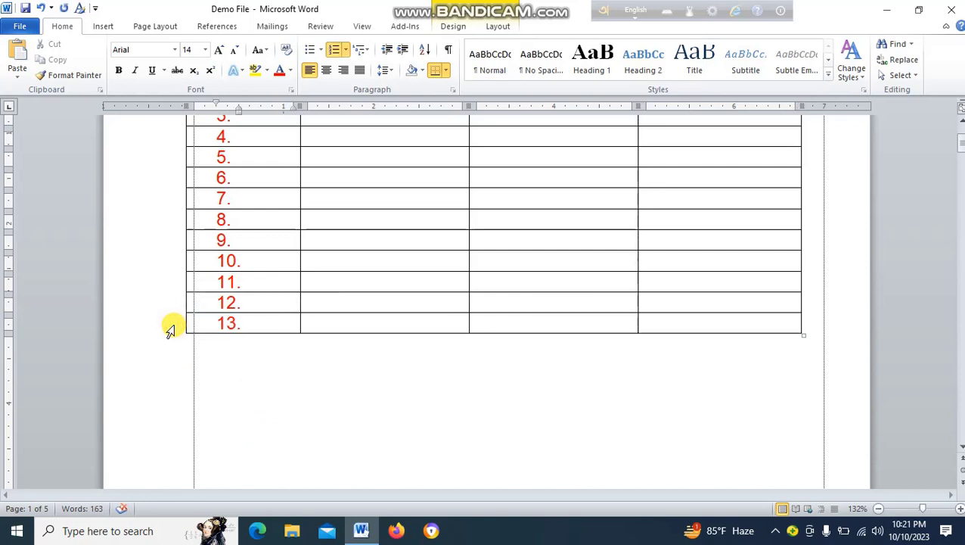
pyautogui.click(171, 330)
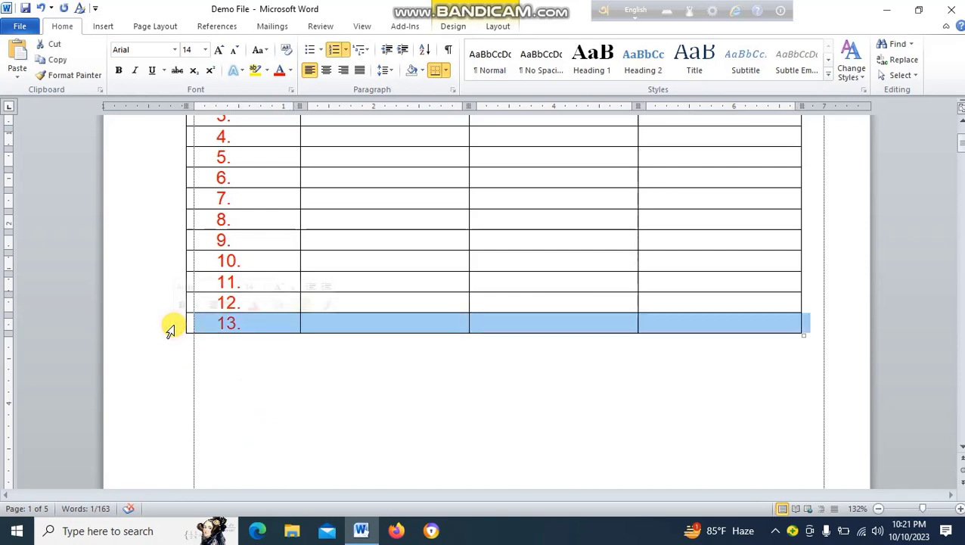
# Delete row 13 so the numbered table ends at row 12
pyautogui.click(52, 48)
pyautogui.hotkey('ctrl', 'z')
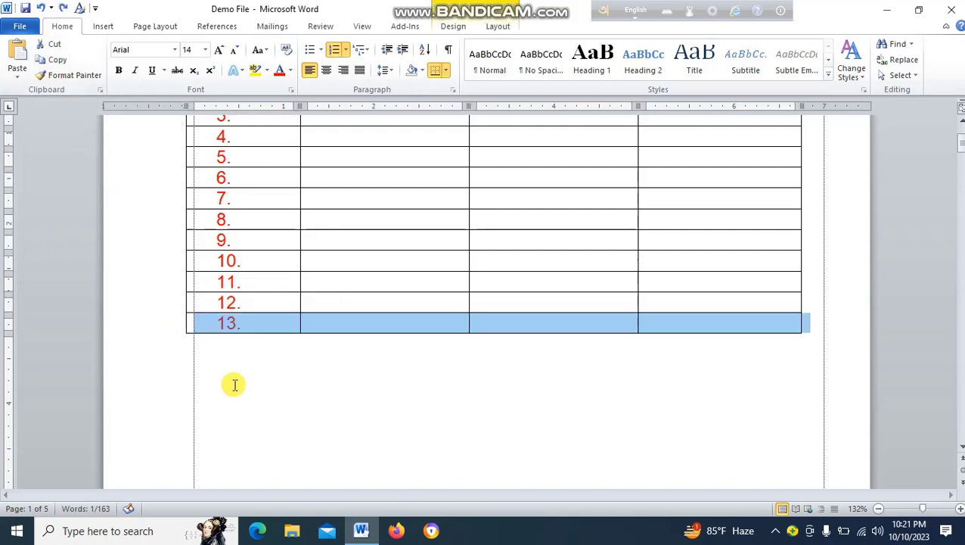
pyautogui.press('BackSpace')
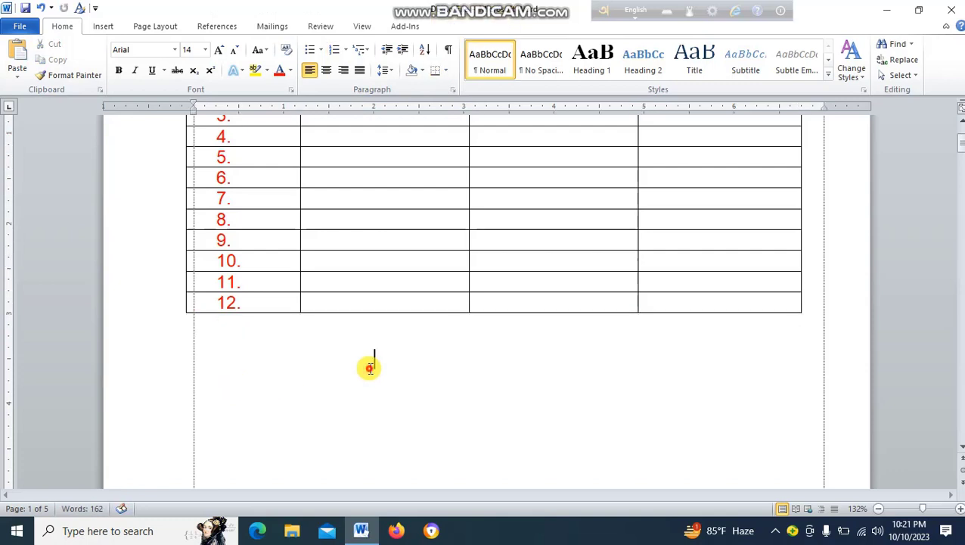
pyautogui.scroll(3, 369, 373)
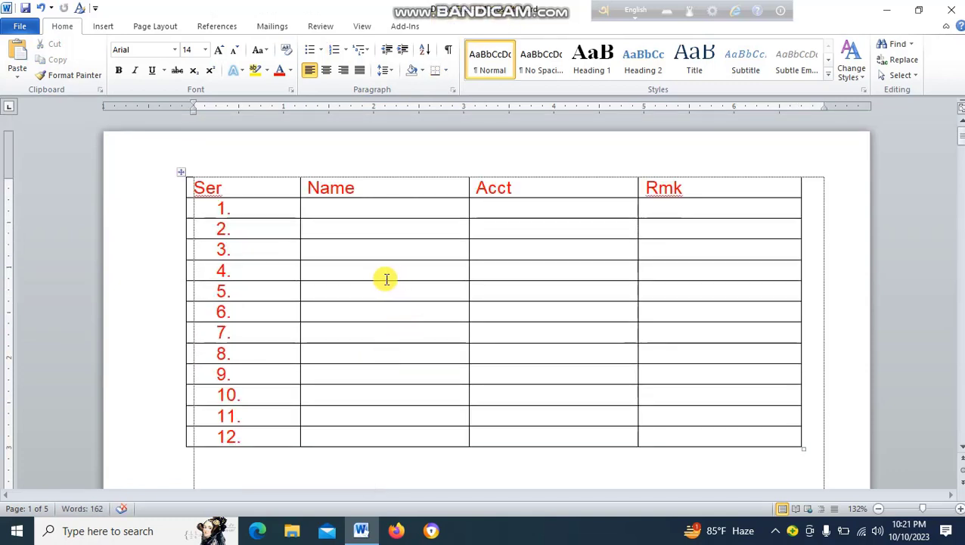
# Draw a vertical line down the Rmk column with Draw Table, adding a narrow blank fifth column
pyautogui.click(98, 29)
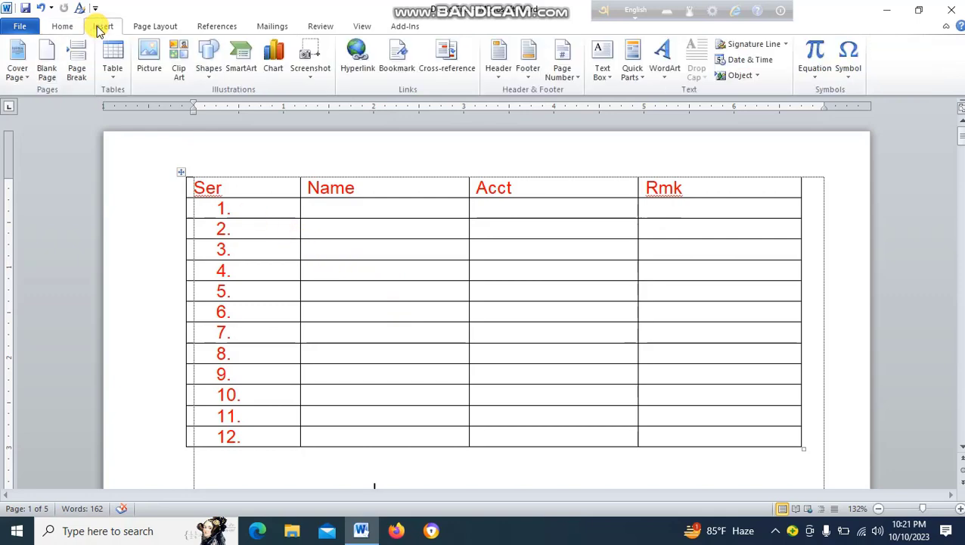
pyautogui.click(115, 75)
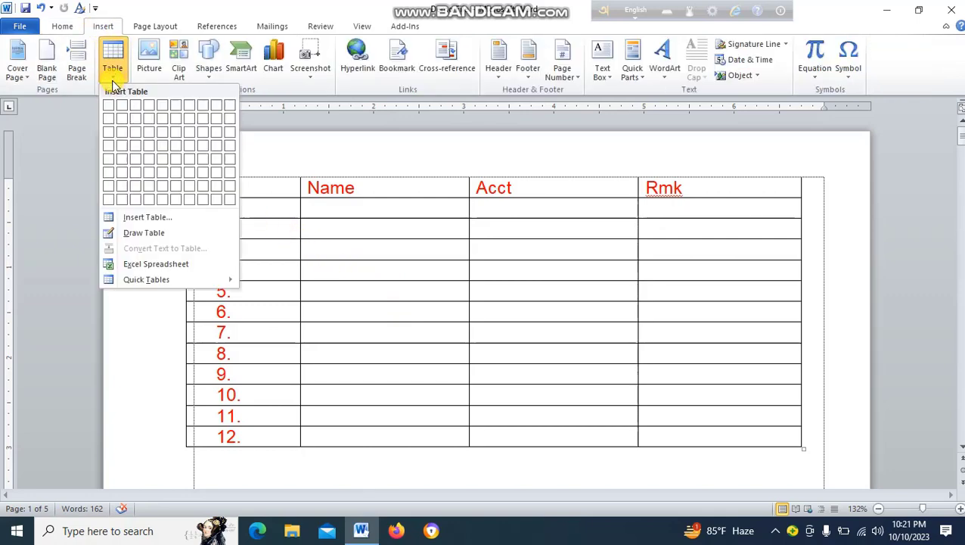
pyautogui.click(144, 233)
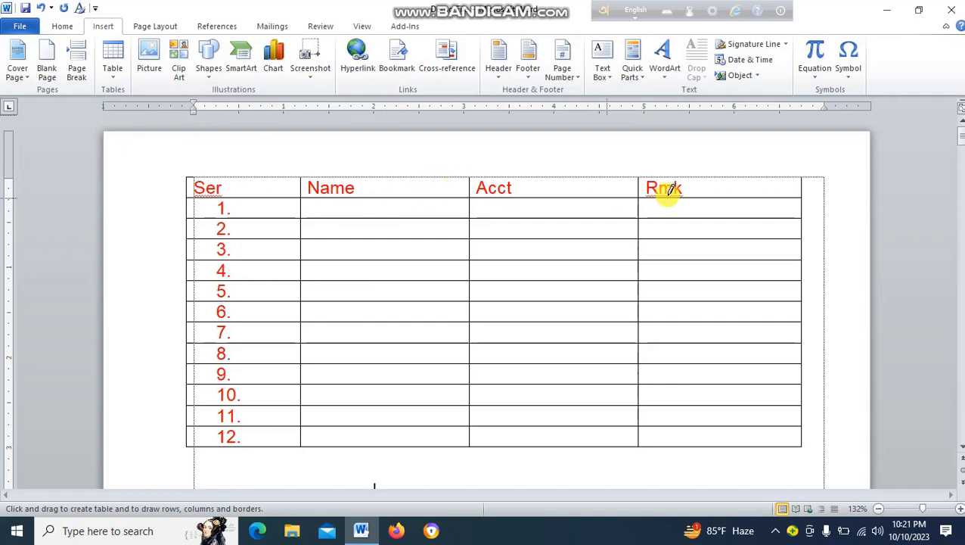
pyautogui.moveTo(727, 179); pyautogui.dragTo(724, 434)
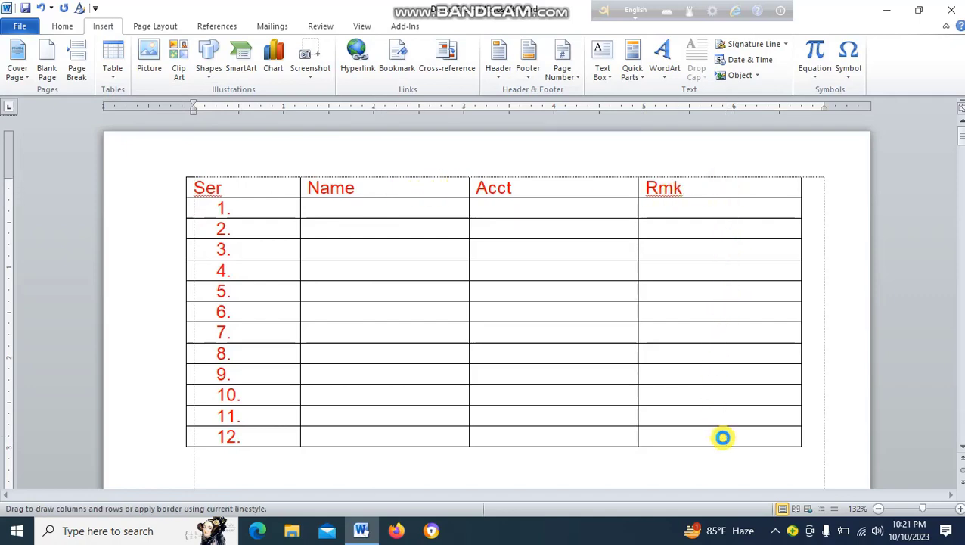
pyautogui.click(102, 27)
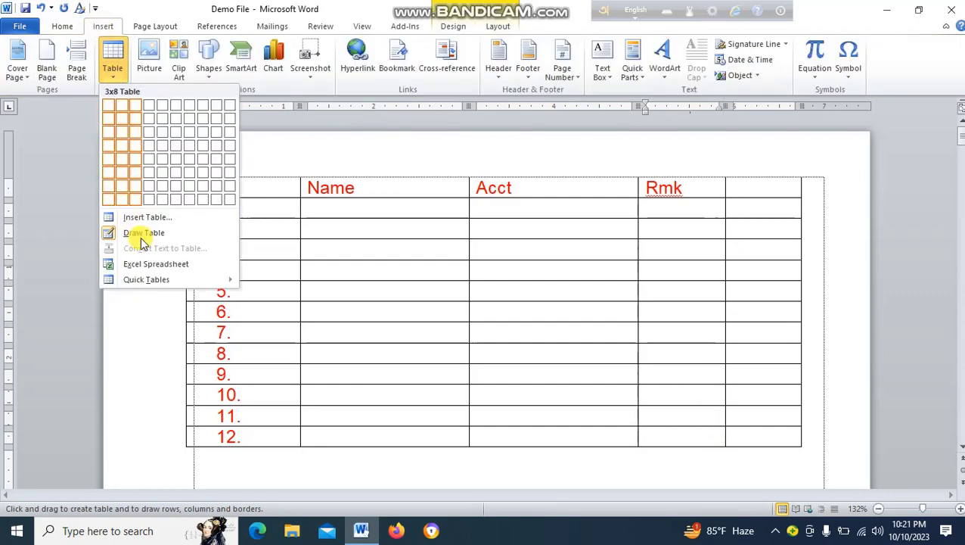
pyautogui.click(622, 366)
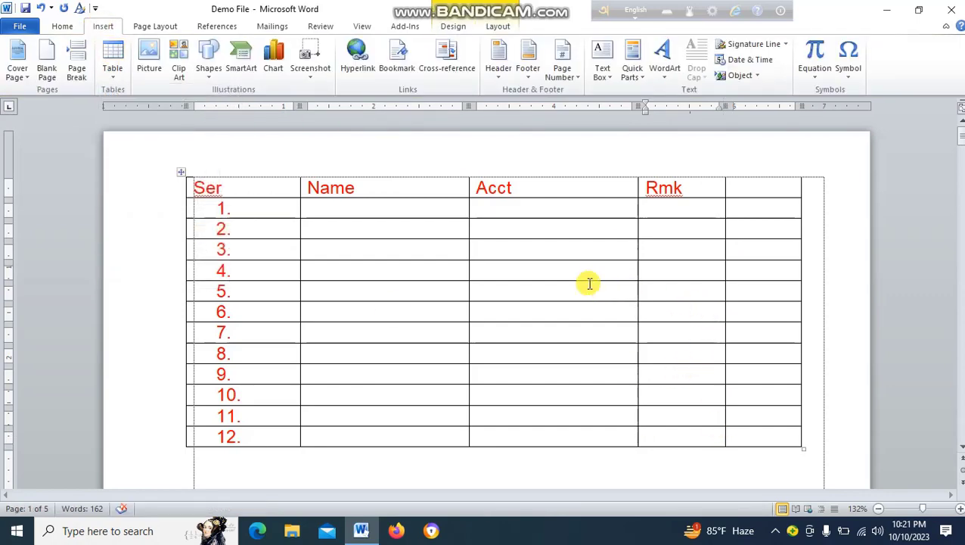
pyautogui.click(113, 60)
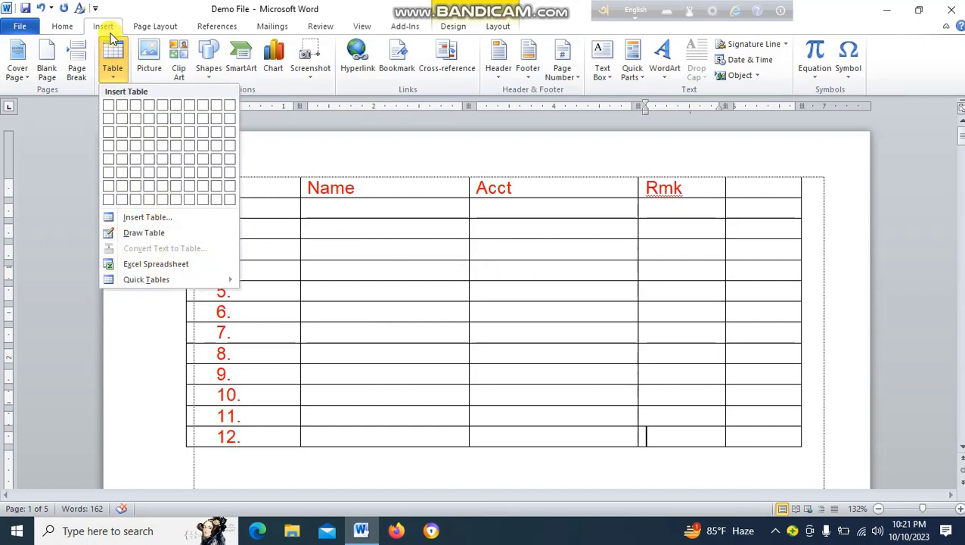
pyautogui.click(535, 208)
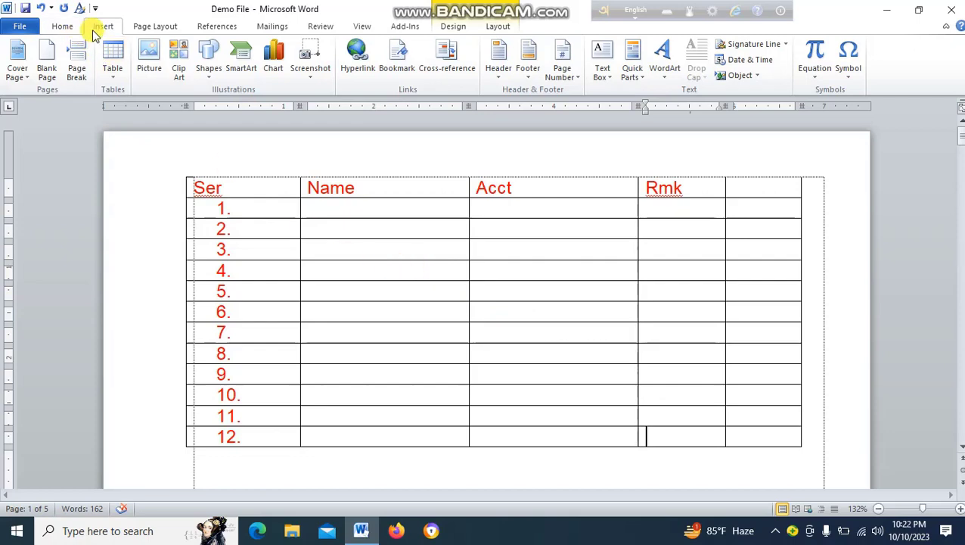
pyautogui.click(64, 27)
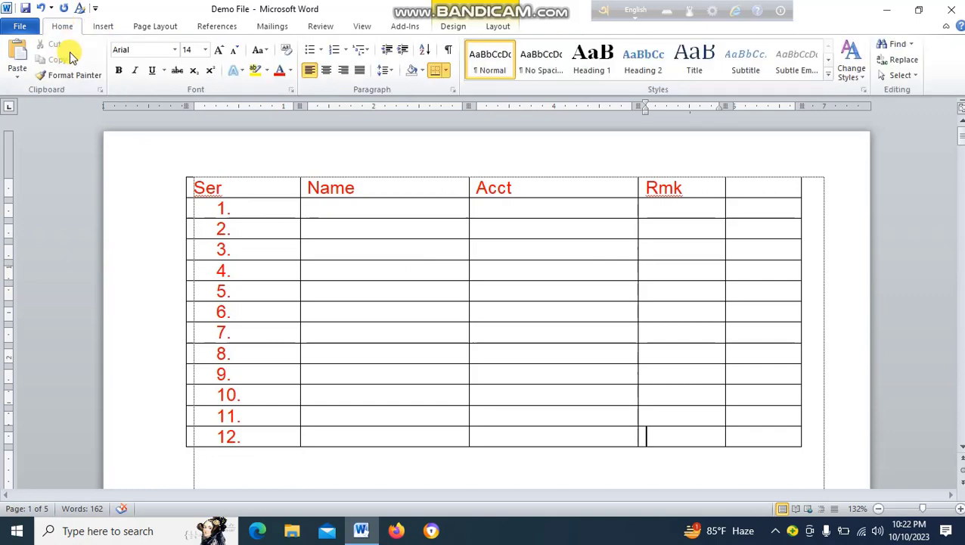
pyautogui.click(547, 211)
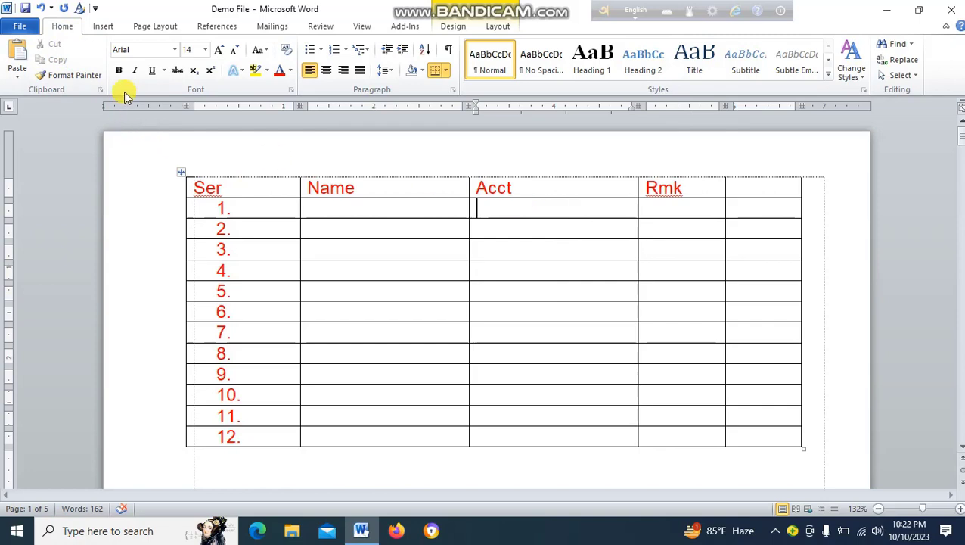
pyautogui.click(104, 27)
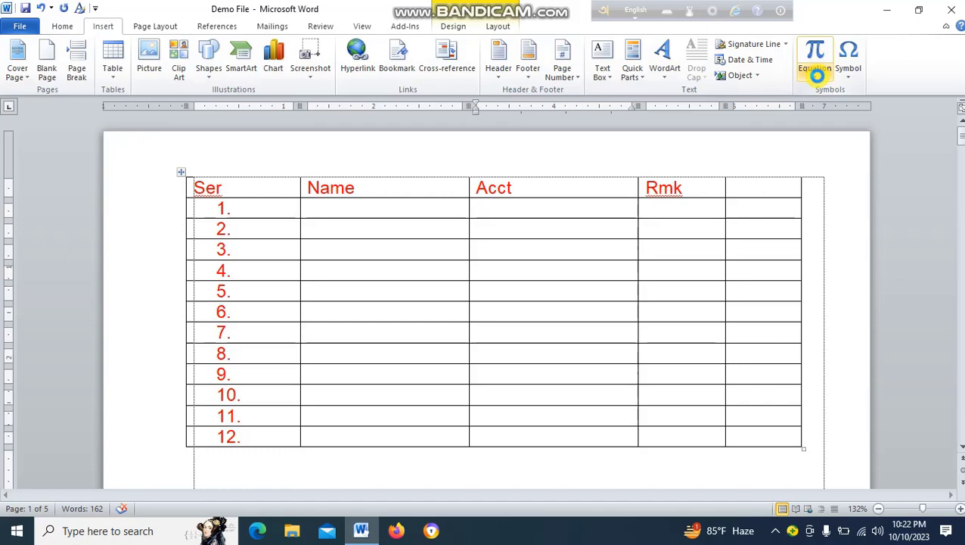
pyautogui.click(817, 76)
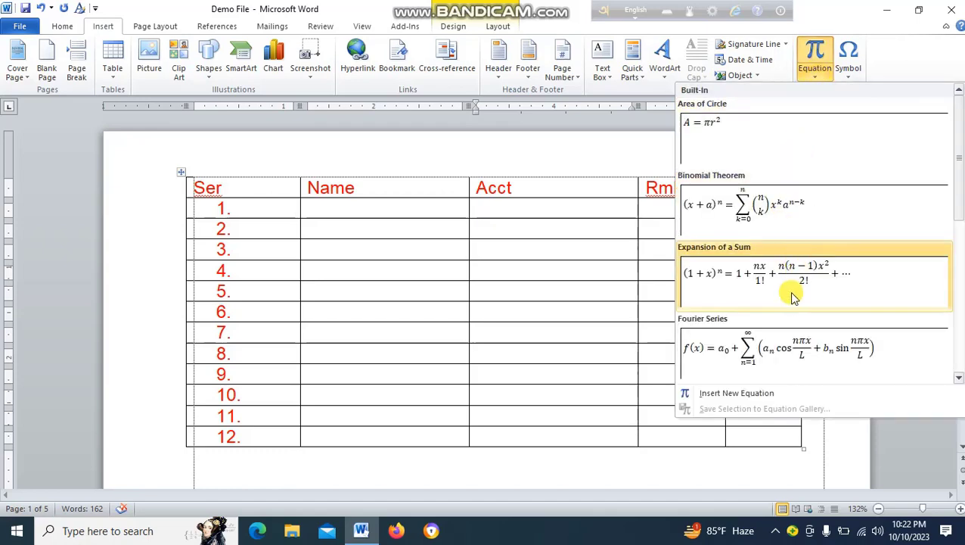
pyautogui.click(851, 72)
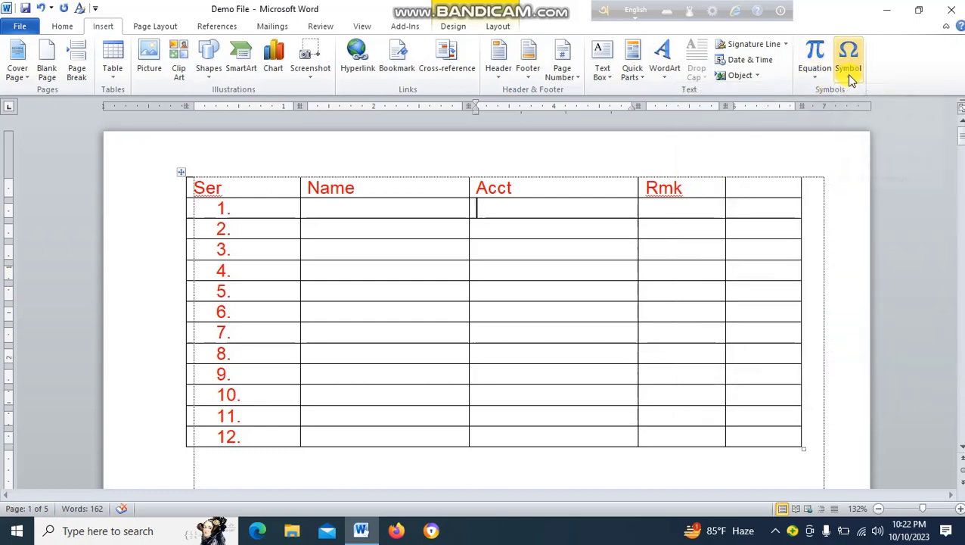
pyautogui.click(848, 72)
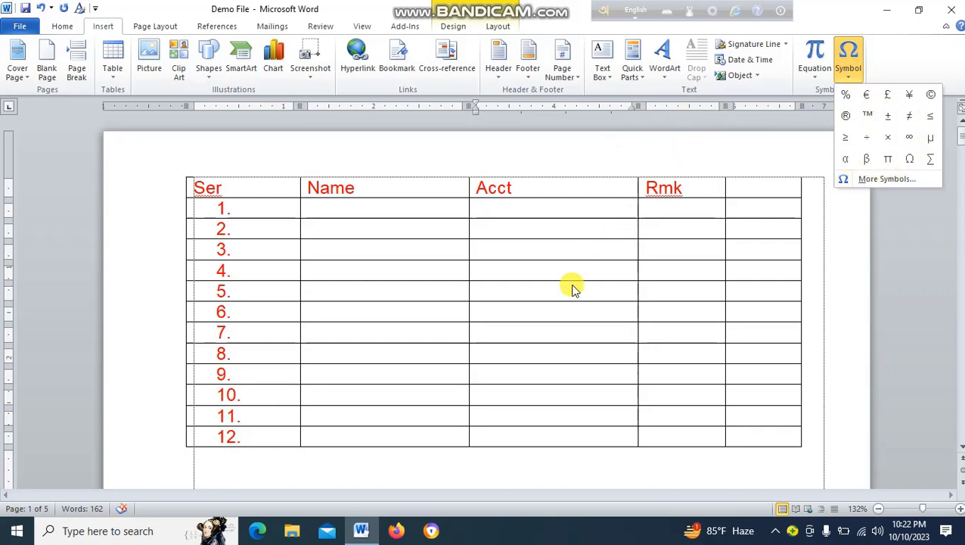
pyautogui.click(534, 267)
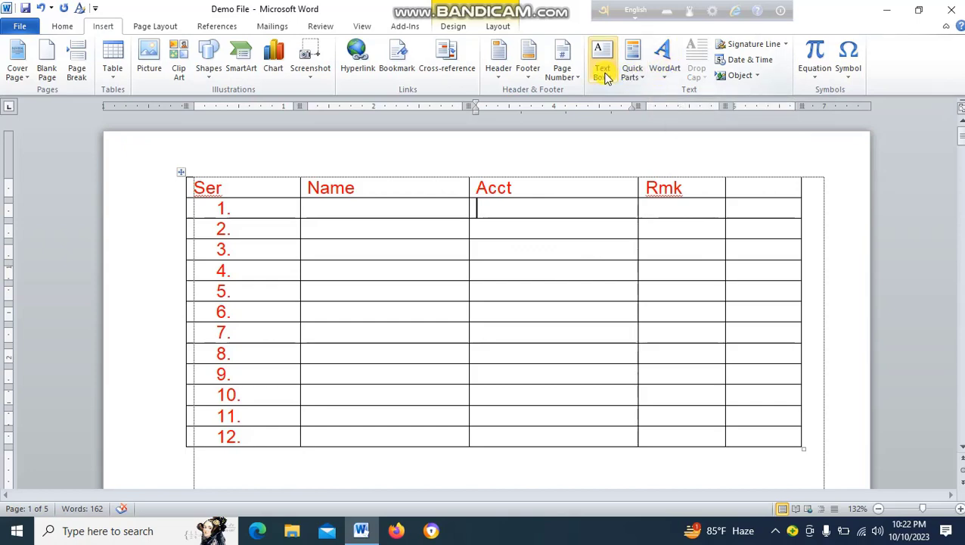
pyautogui.scroll(-1, 588, 153)
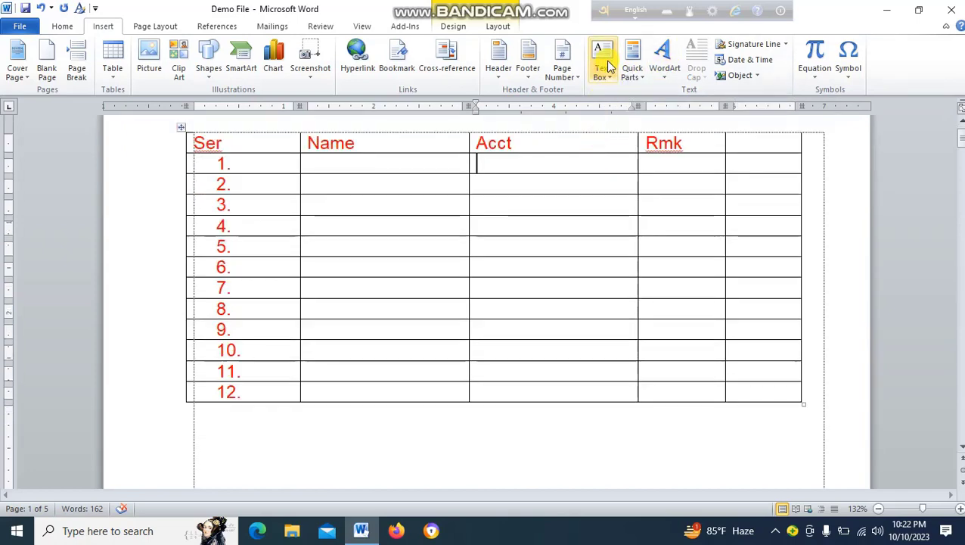
pyautogui.click(608, 64)
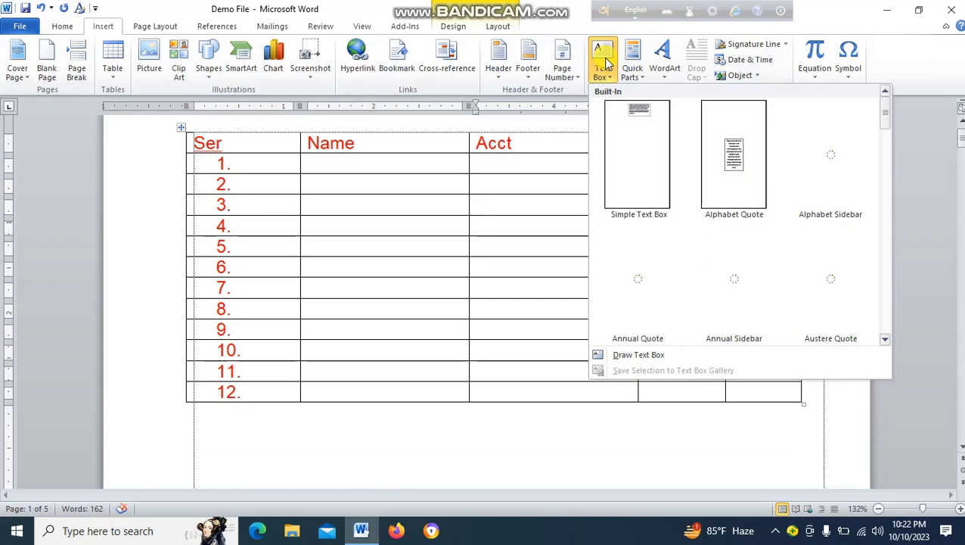
pyautogui.click(738, 166)
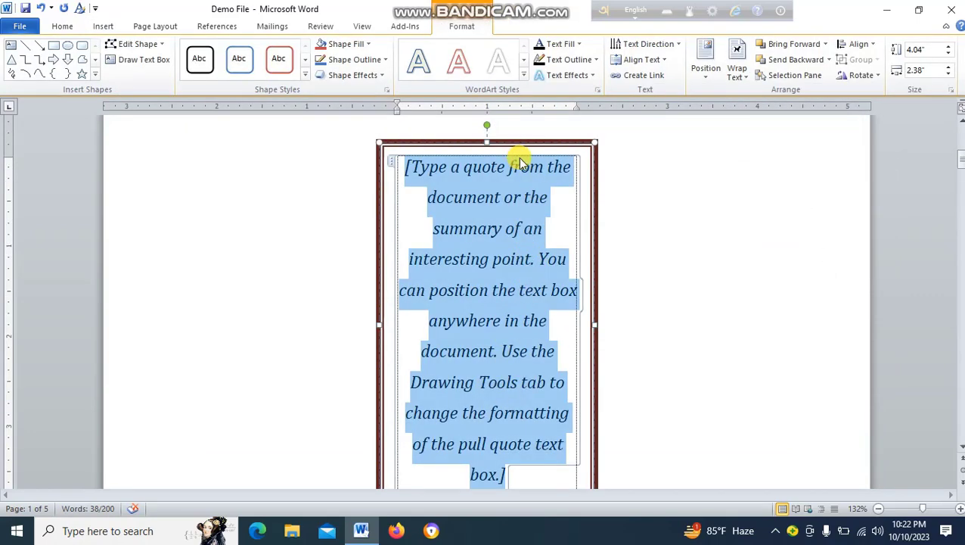
pyautogui.press('Delete')
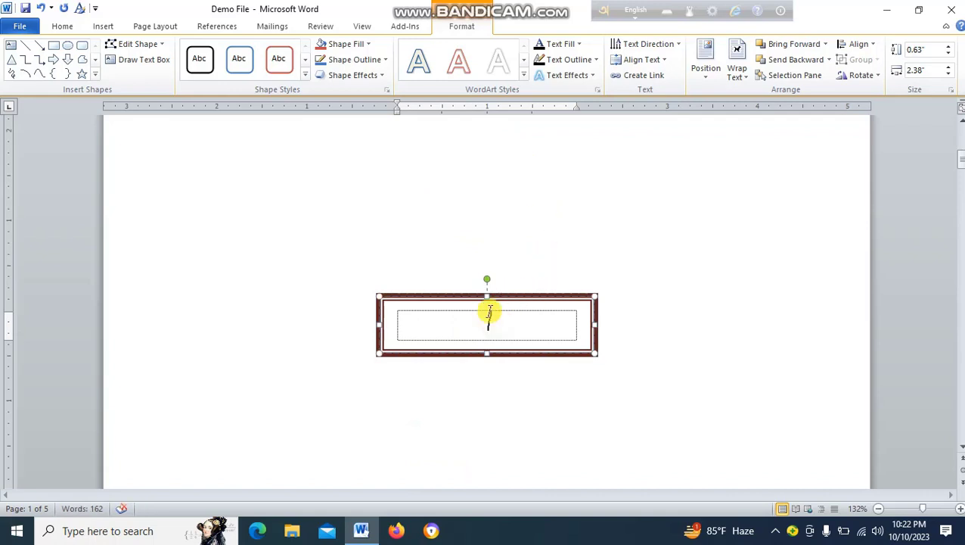
pyautogui.hotkey('ctrl', 'z')
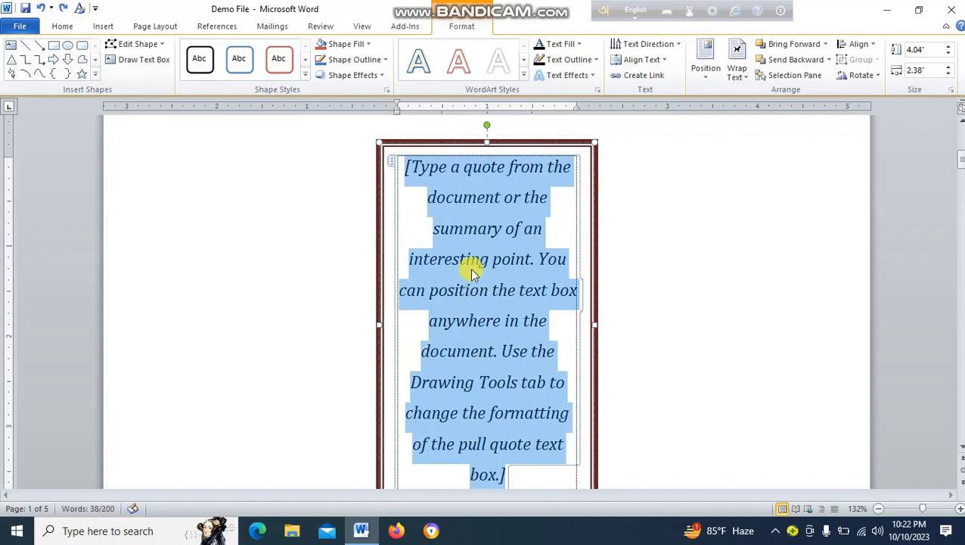
pyautogui.press('Delete')
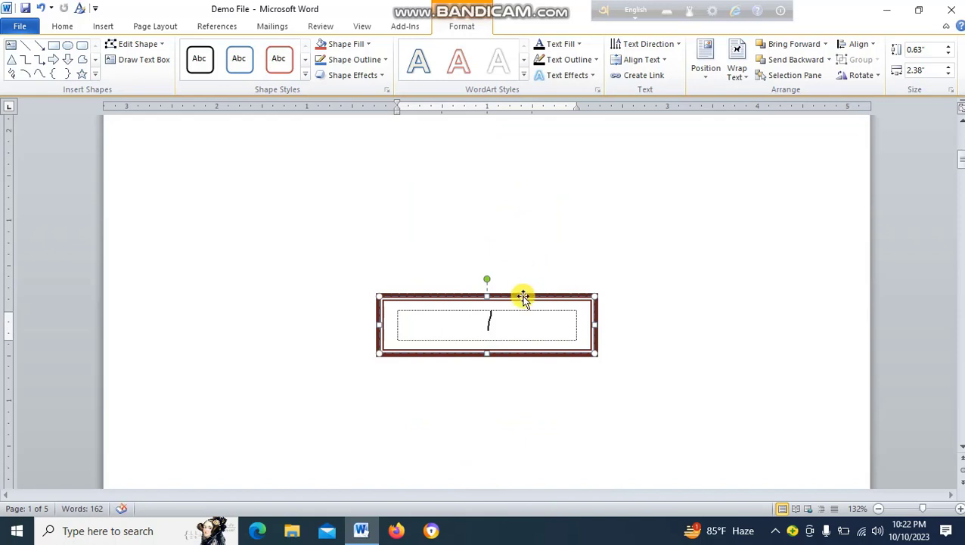
pyautogui.hotkey('ctrl', 'z')
pyautogui.scroll(2, 499, 297)
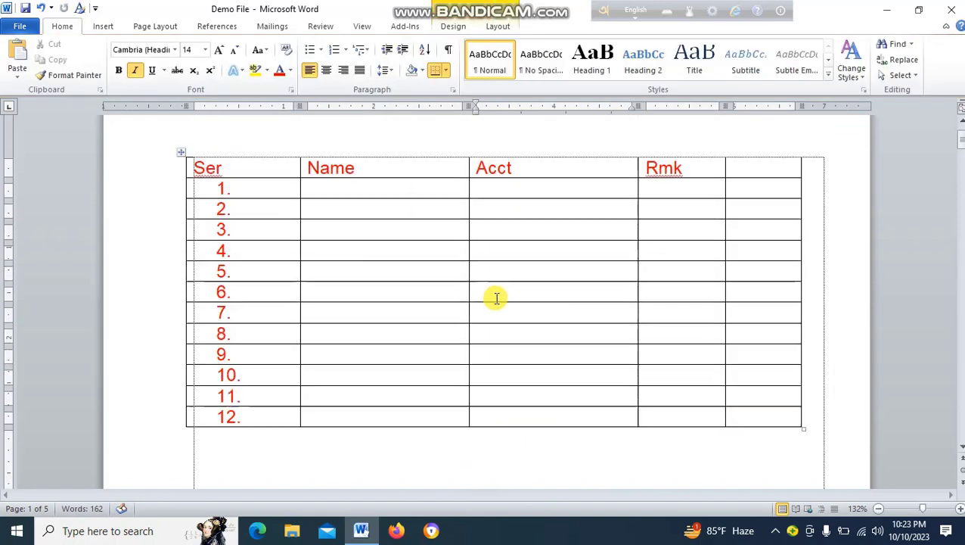
pyautogui.click(103, 26)
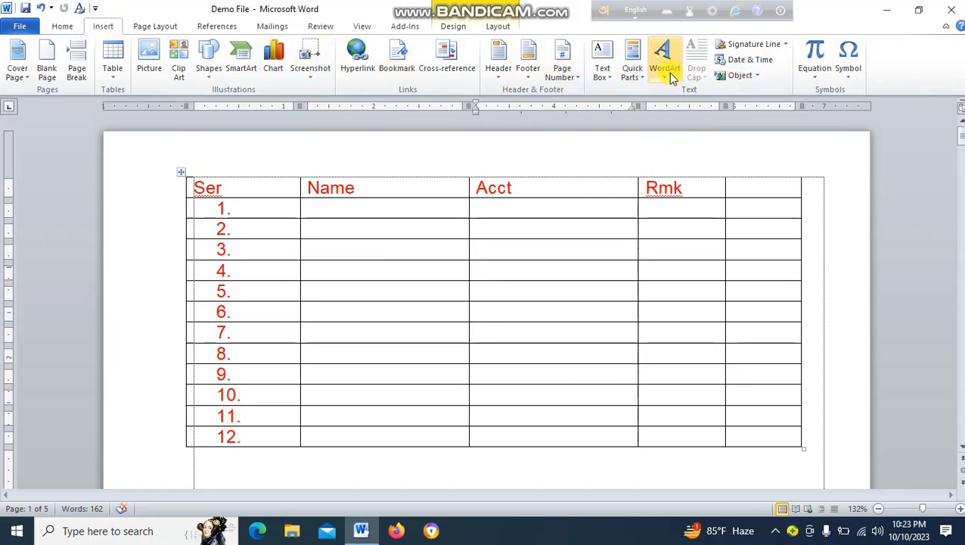
# Insert a WordArt sample text and move it to the top of page 2
pyautogui.click(666, 66)
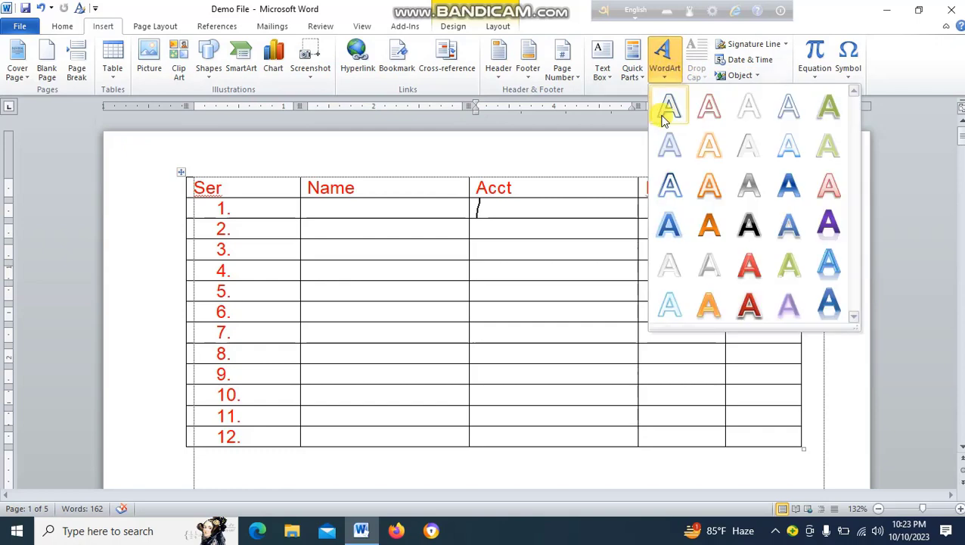
pyautogui.click(748, 223)
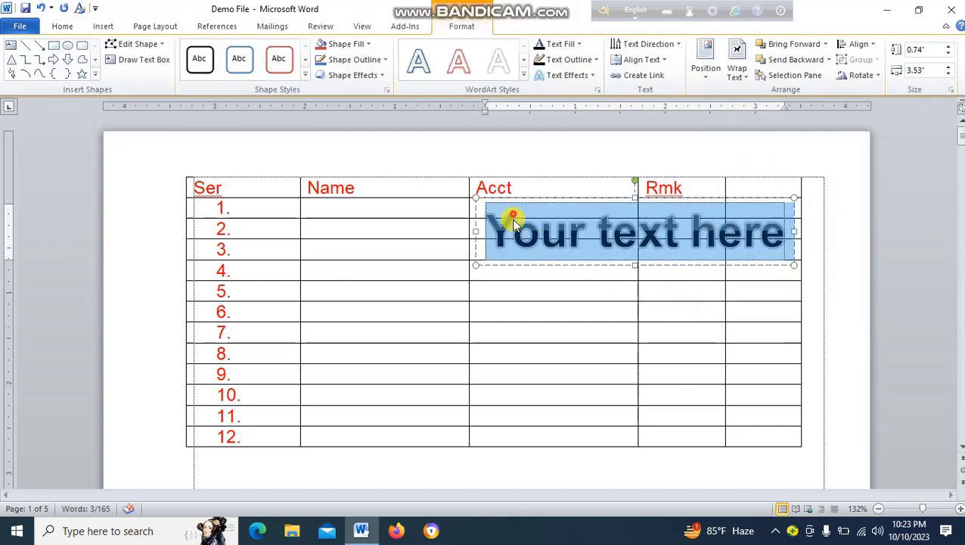
pyautogui.moveTo(498, 220); pyautogui.dragTo(459, 361)
pyautogui.scroll(-1, 439, 318)
pyautogui.scroll(-2, 420, 244)
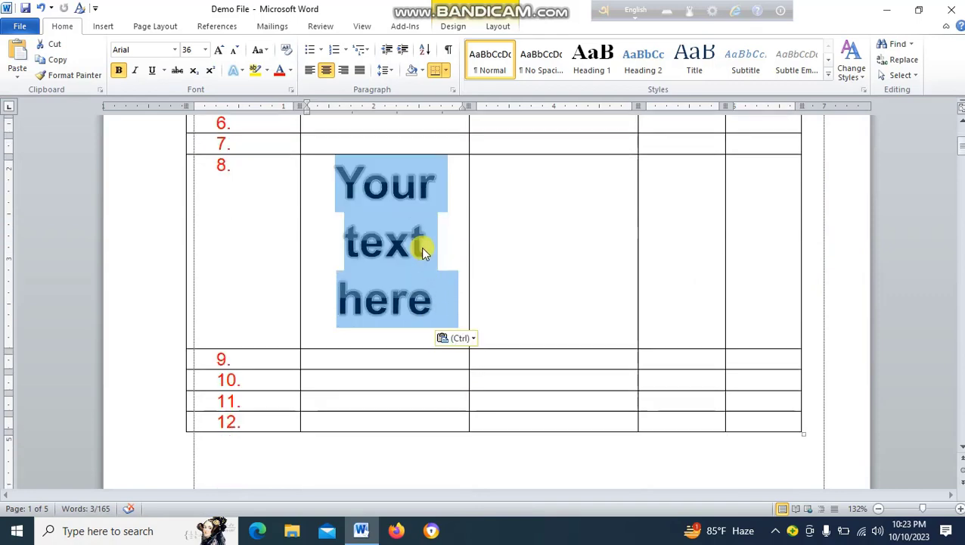
pyautogui.moveTo(420, 244); pyautogui.dragTo(424, 455)
pyautogui.scroll(-3, 469, 363)
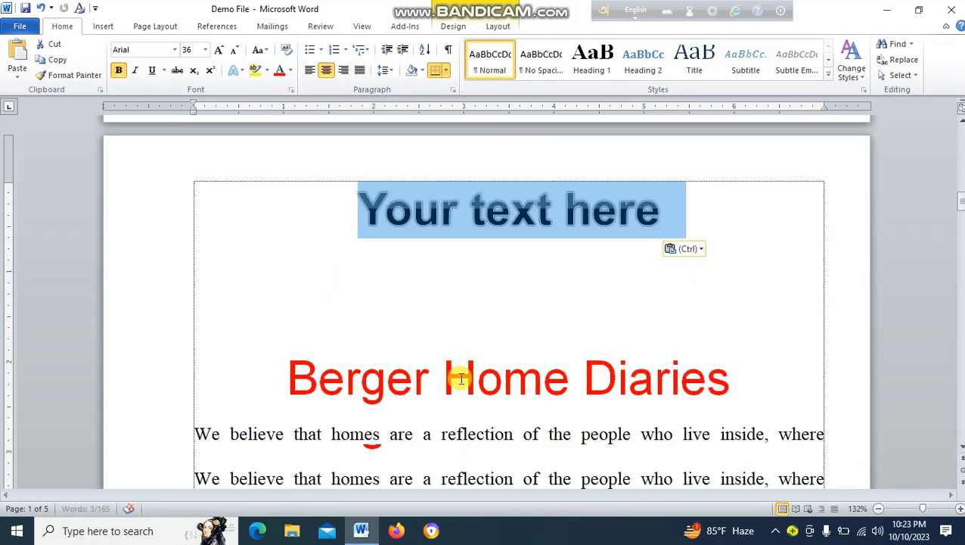
pyautogui.click(376, 202)
# Replace the WordArt's 'Your text here' with 'Interdocation'
pyautogui.moveTo(371, 203); pyautogui.dragTo(631, 217)
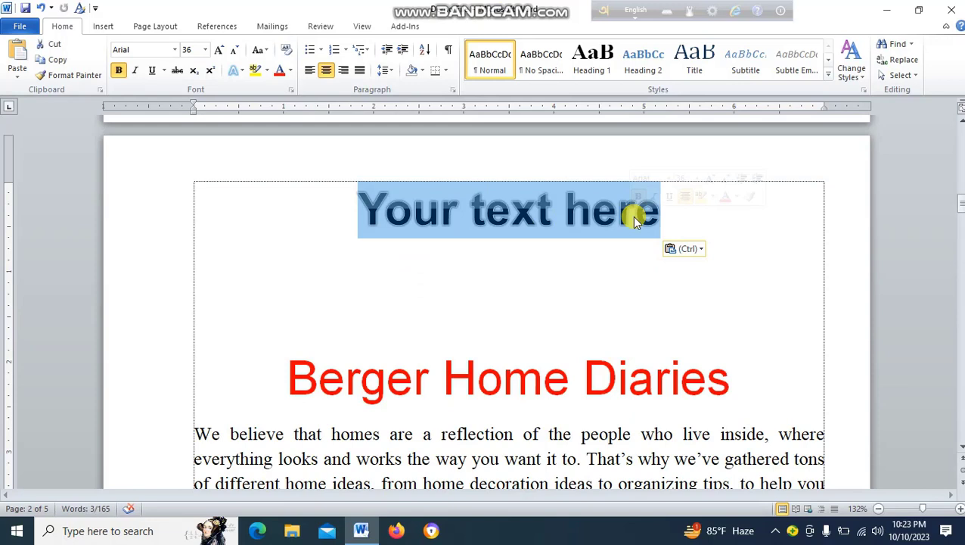
pyautogui.write('In')
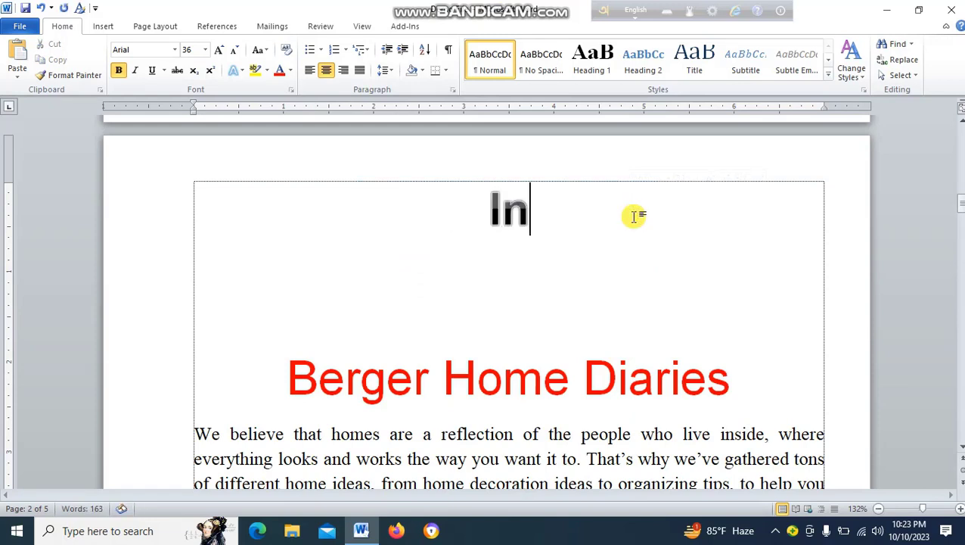
pyautogui.write('terdoca')
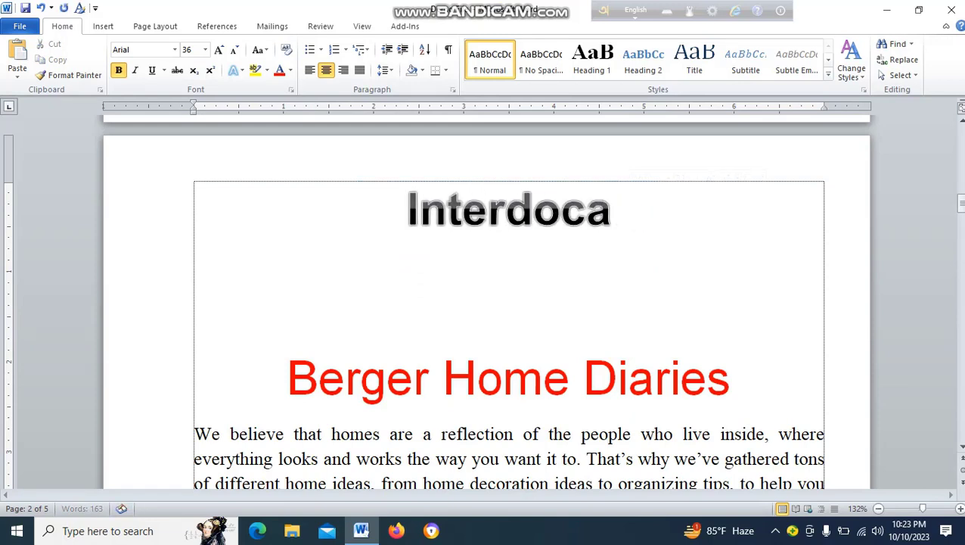
pyautogui.write('tion')
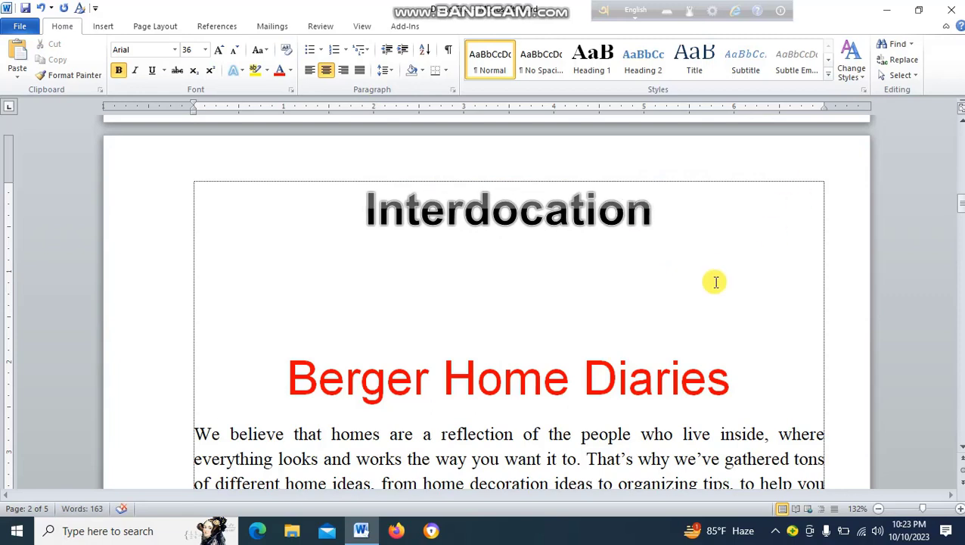
pyautogui.moveTo(351, 204); pyautogui.dragTo(663, 217)
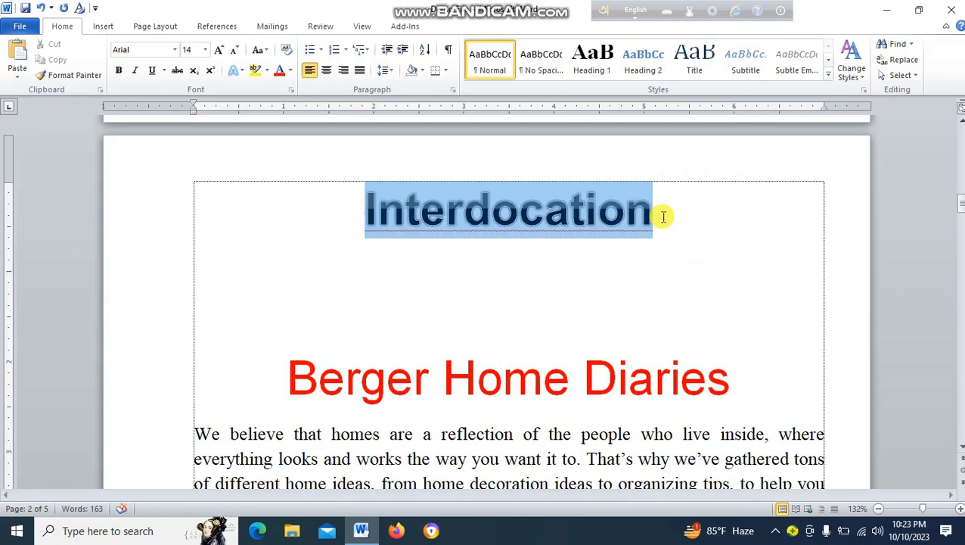
# Try a green WordArt style on 'Interdocation', then undo it to keep the plain heading
pyautogui.click(103, 27)
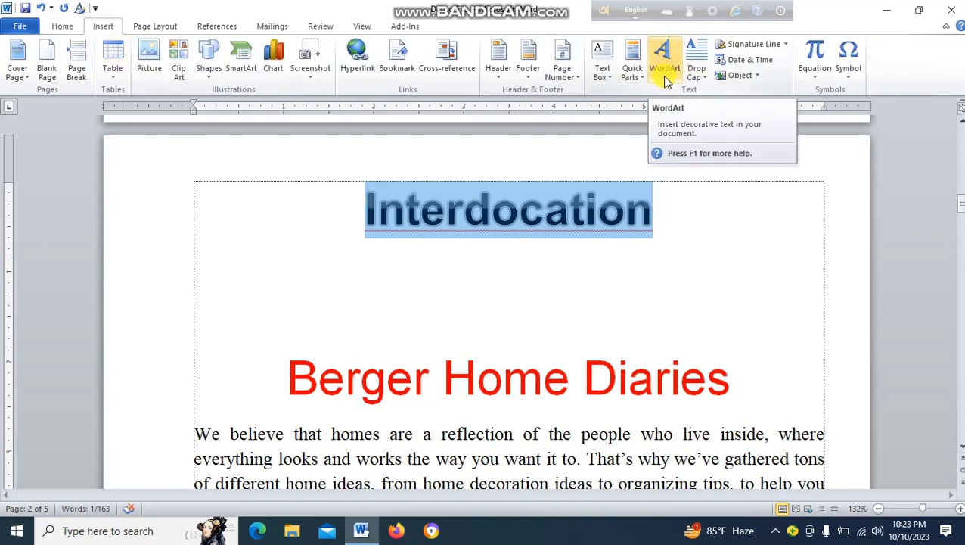
pyautogui.click(671, 72)
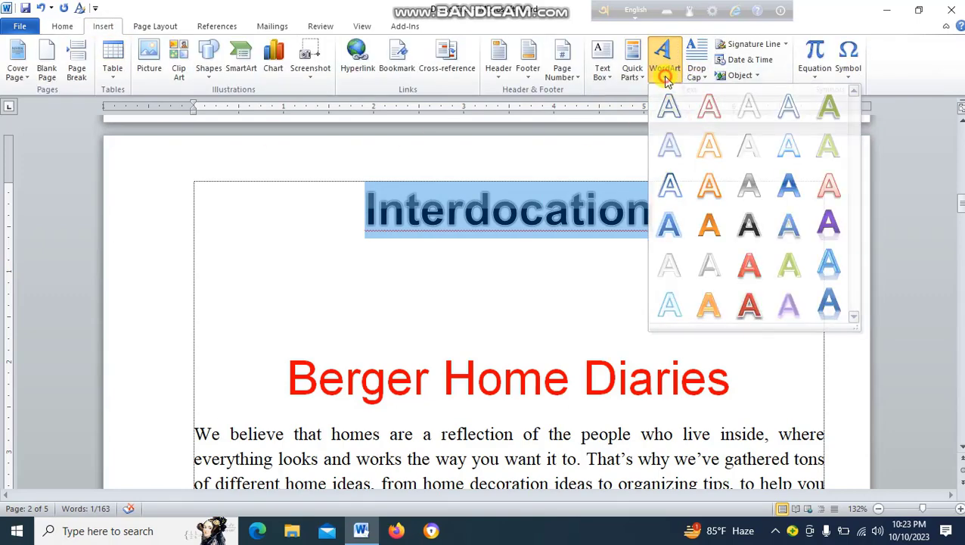
pyautogui.click(666, 70)
pyautogui.click(665, 70)
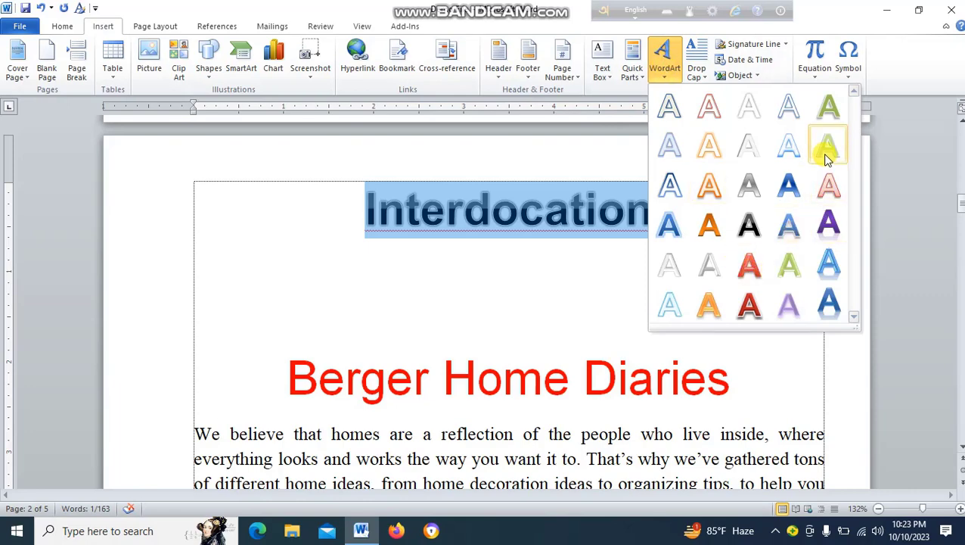
pyautogui.click(828, 106)
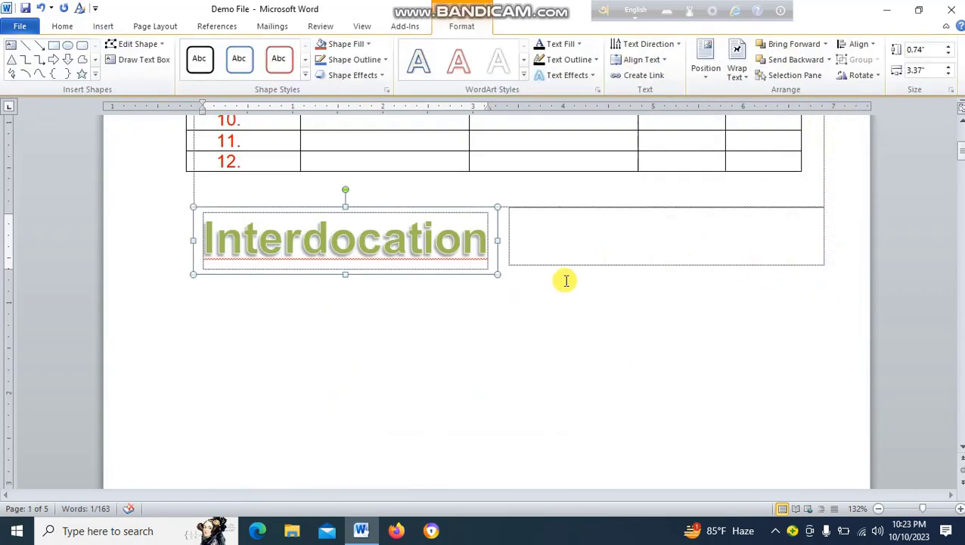
pyautogui.click(567, 247)
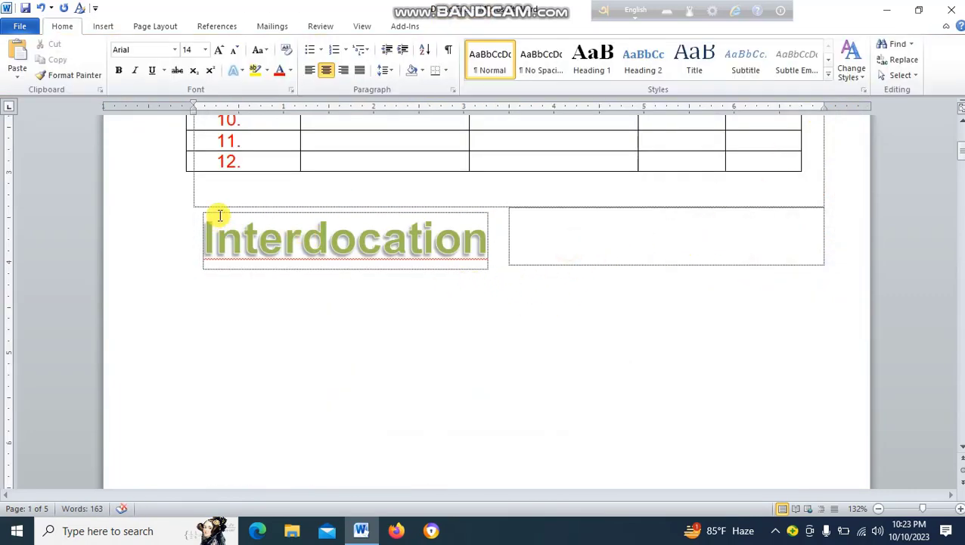
pyautogui.hotkey('ctrl', 'z')
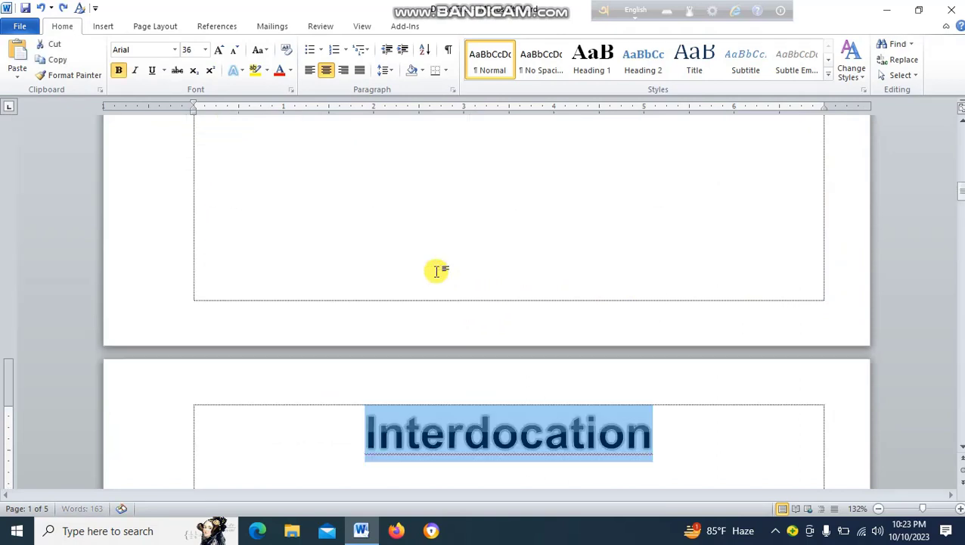
pyautogui.click(672, 445)
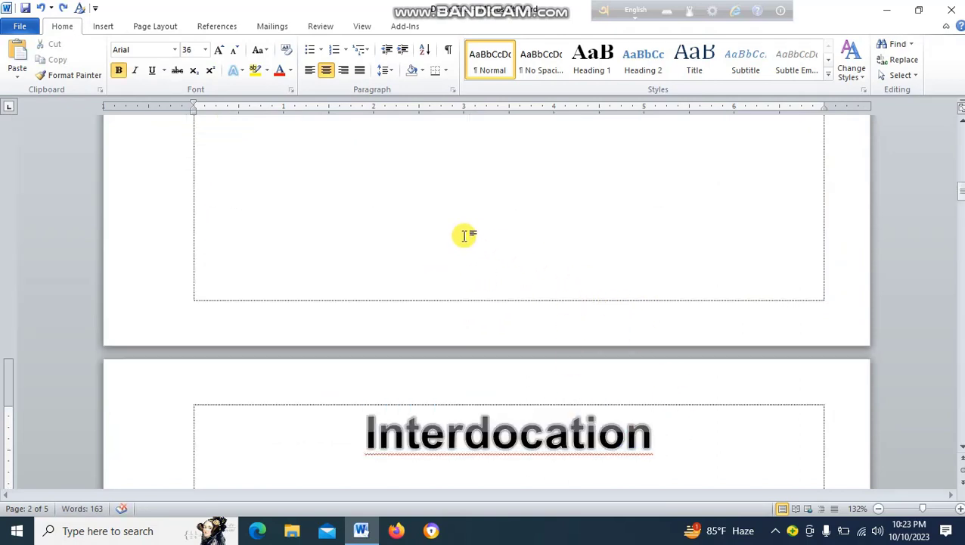
# Close Demo File and save the changes
pyautogui.scroll(1, 463, 236)
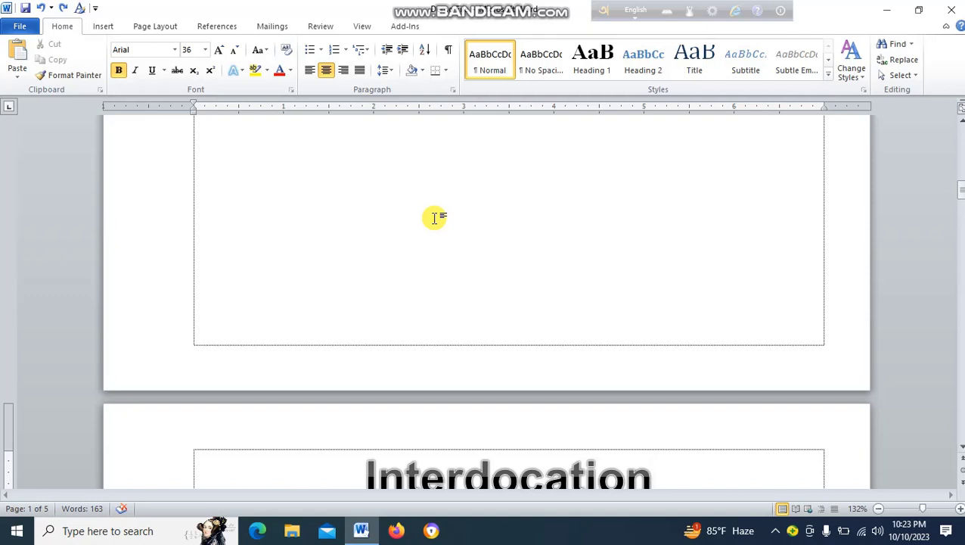
pyautogui.click(952, 10)
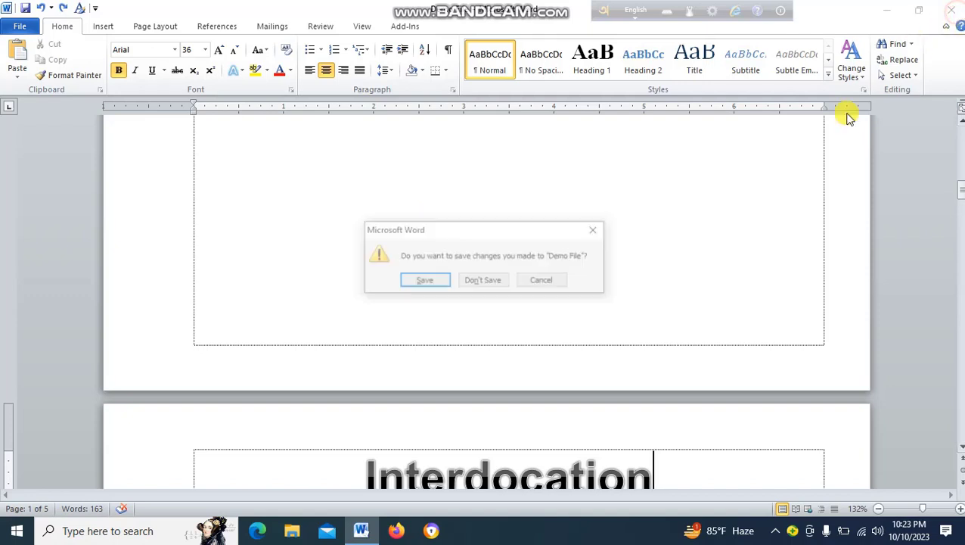
pyautogui.click(425, 283)
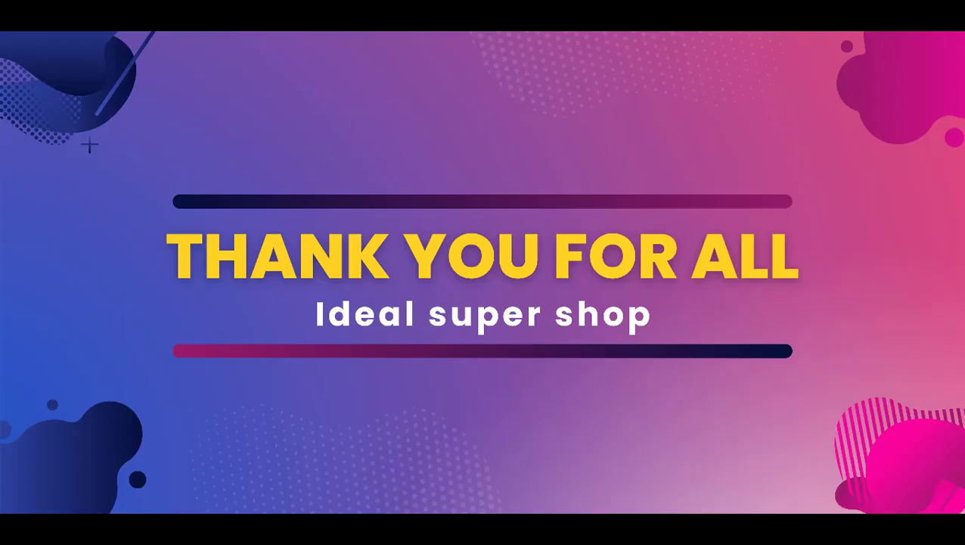